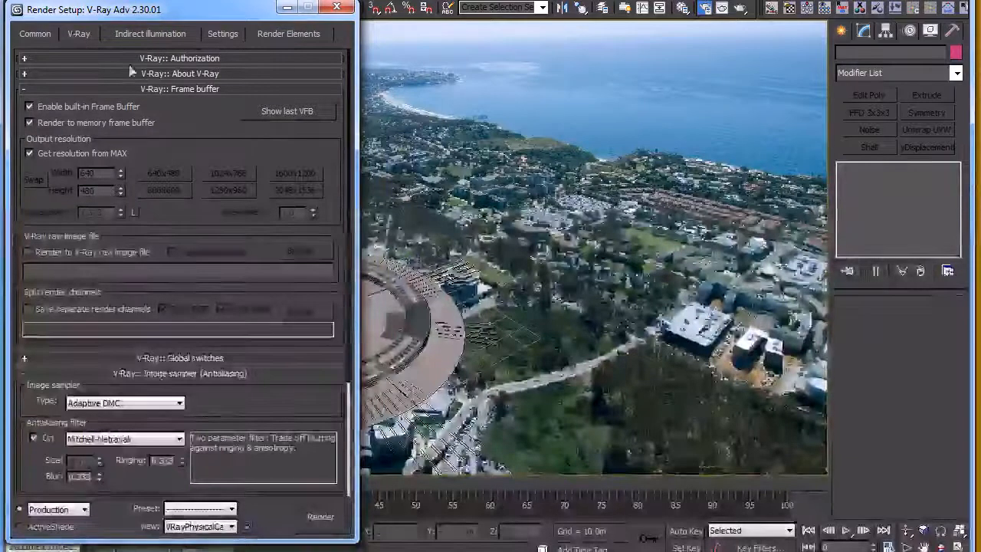
scroll(162, 107, down, 1)
scroll(172, 103, up, 1)
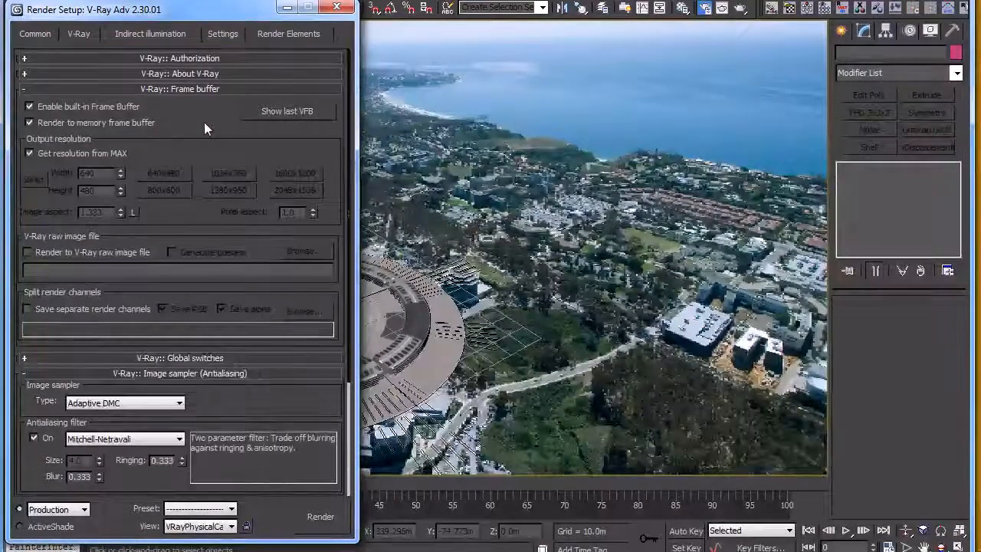
scroll(204, 123, down, 1)
scroll(203, 122, up, 1)
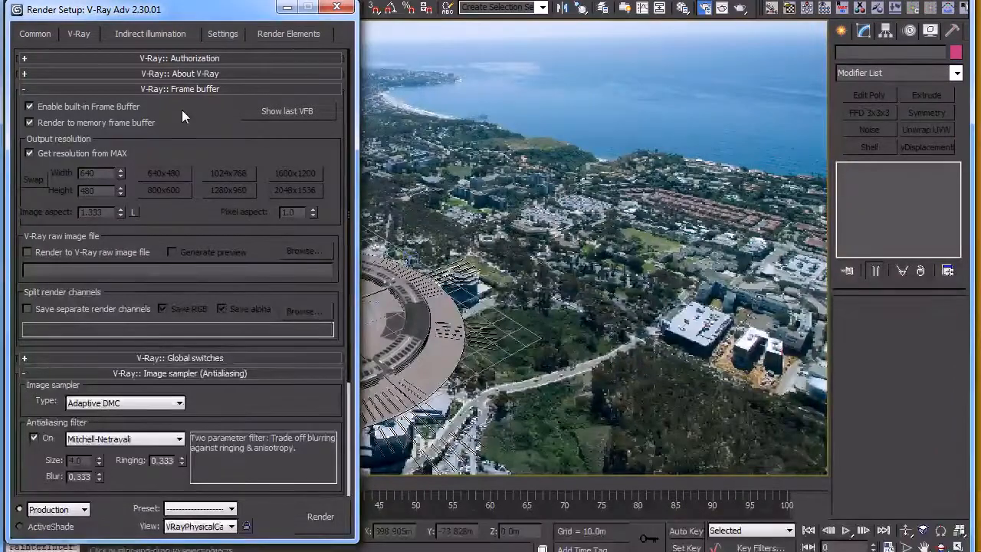
scroll(182, 110, down, 2)
scroll(184, 84, up, 2)
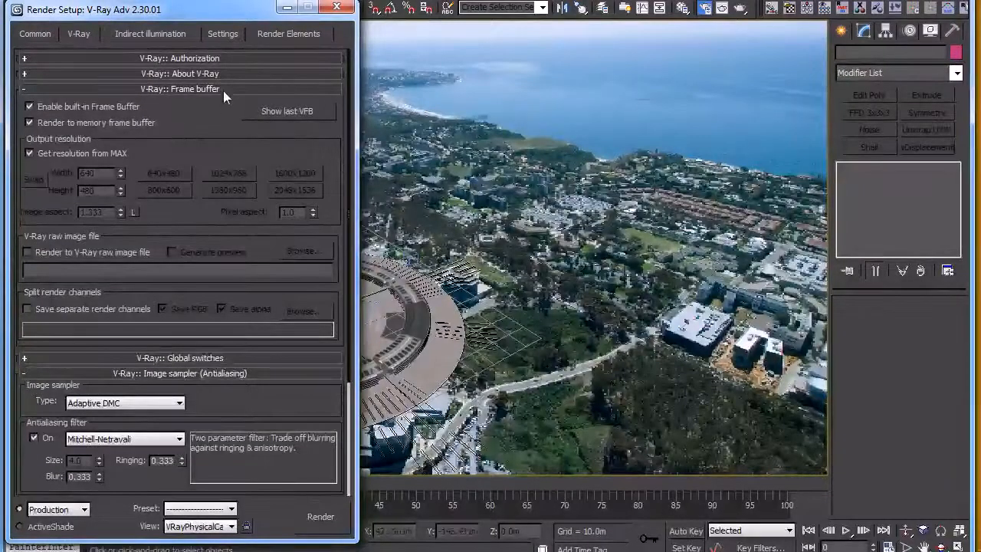
scroll(181, 123, down, 4)
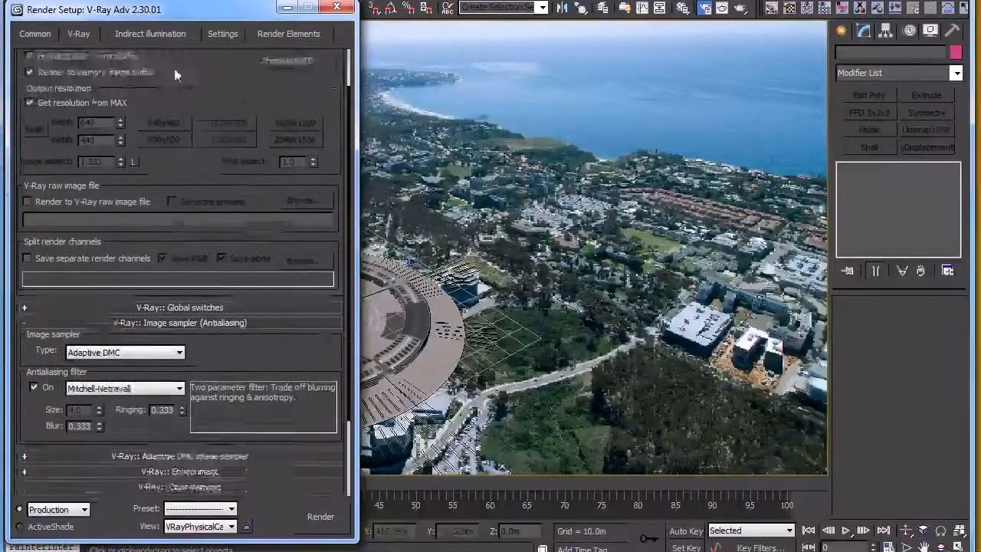
scroll(171, 68, up, 4)
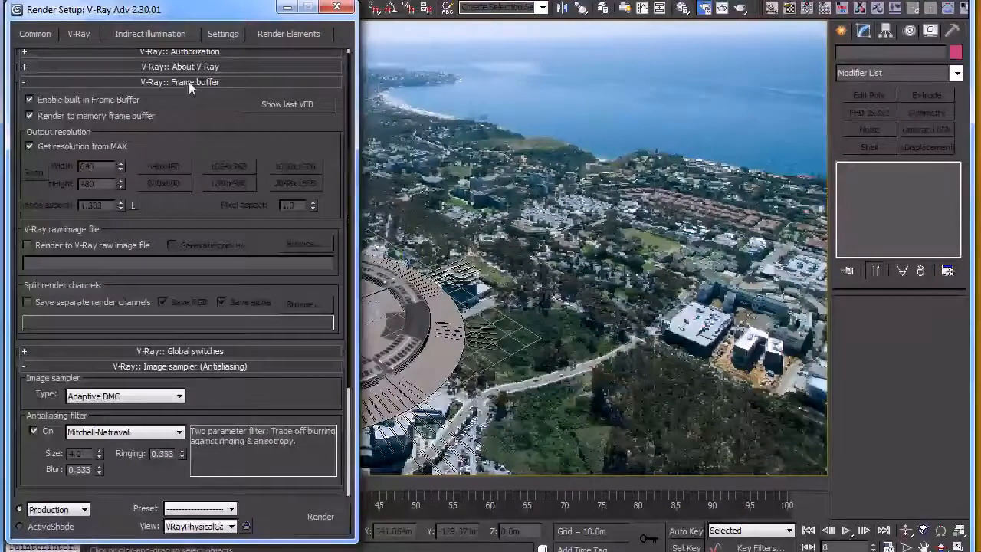
Collapse the V-Ray Frame buffer settings and expand Global switches to review its geometry, lighting and material options
click(189, 81)
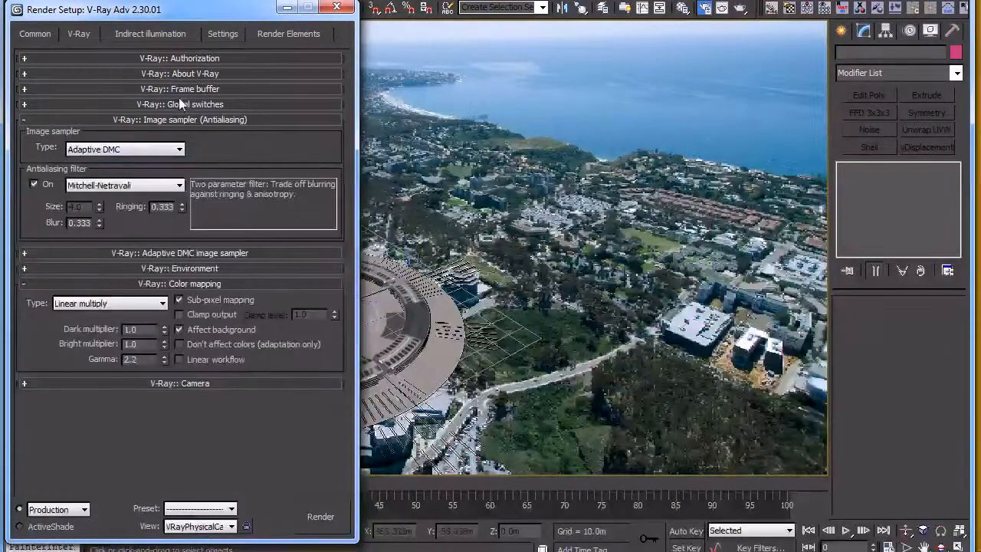
click(180, 104)
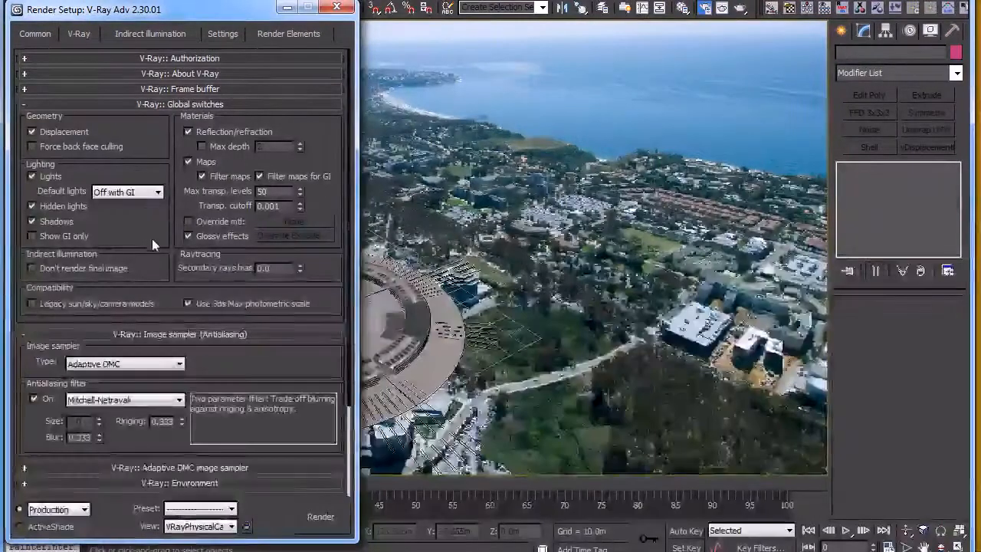
drag(143, 232, 141, 164)
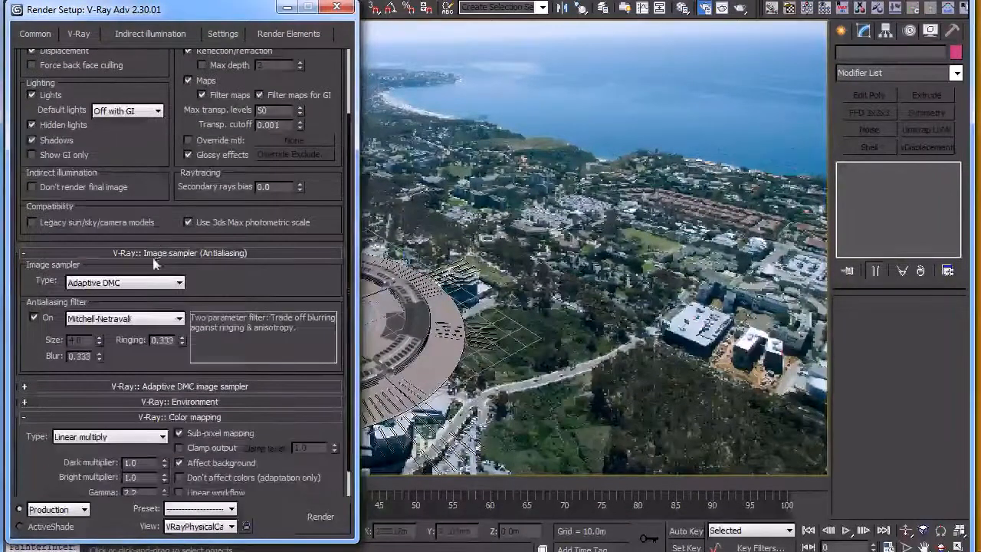
drag(227, 286, 228, 255)
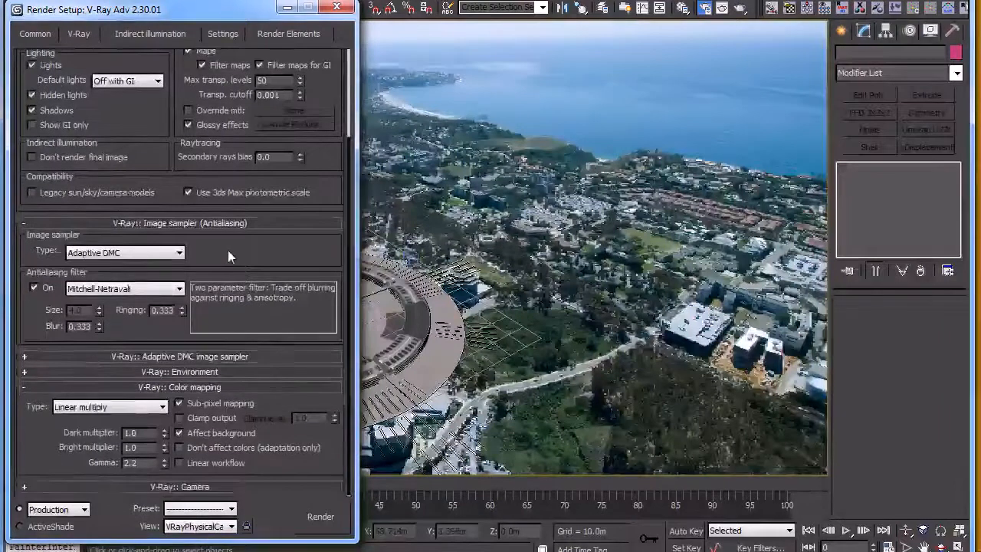
Choose Mitchell-Netravali as the antialiasing filter and look over the other available filter types
click(164, 289)
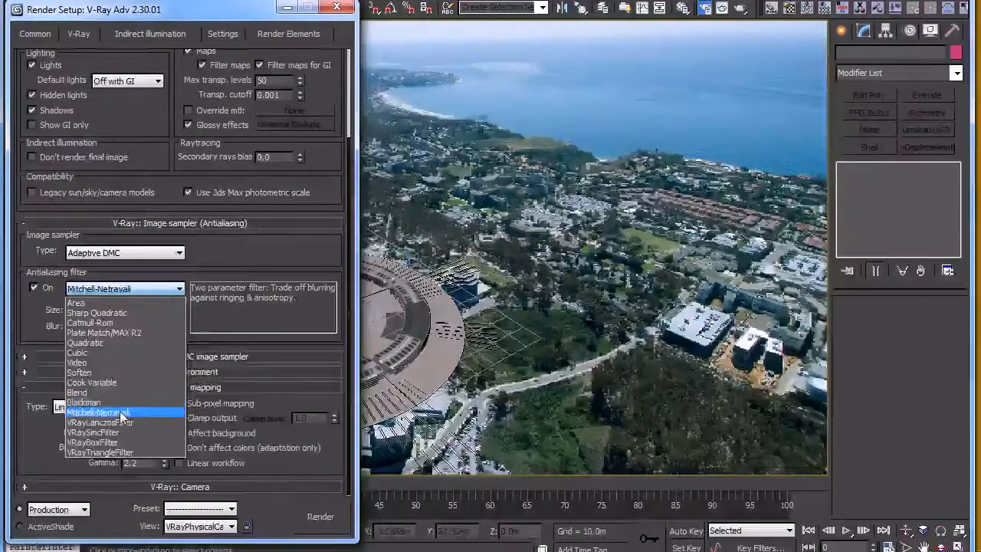
click(122, 412)
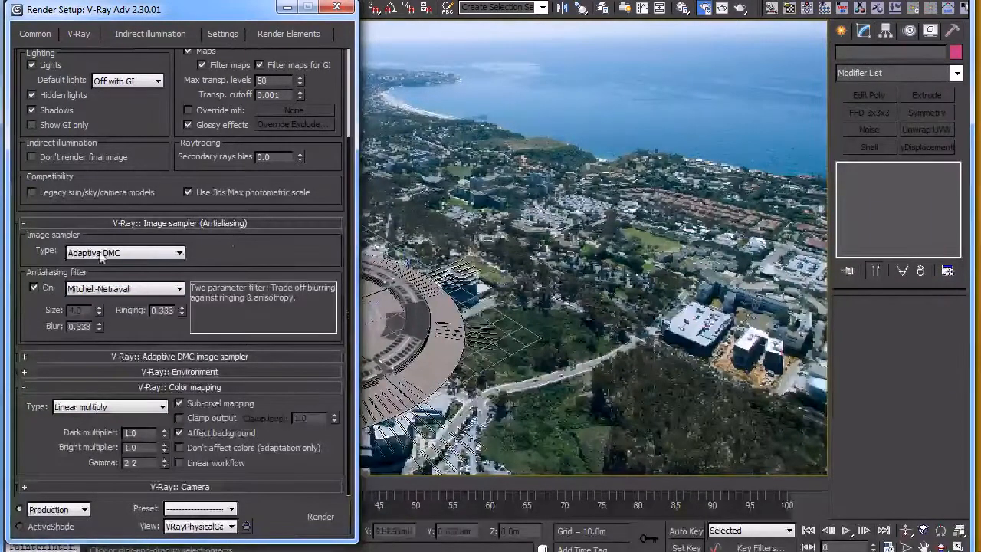
click(102, 290)
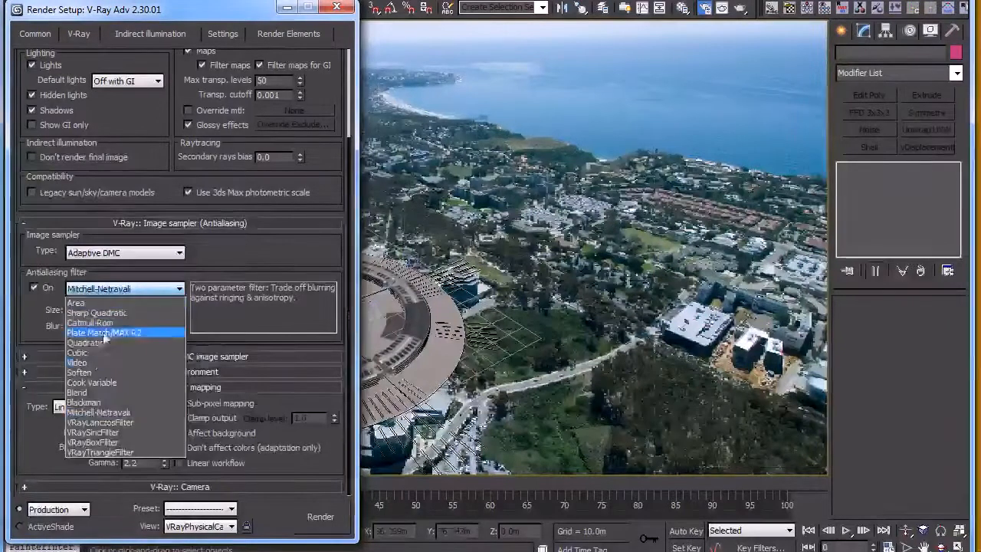
click(193, 270)
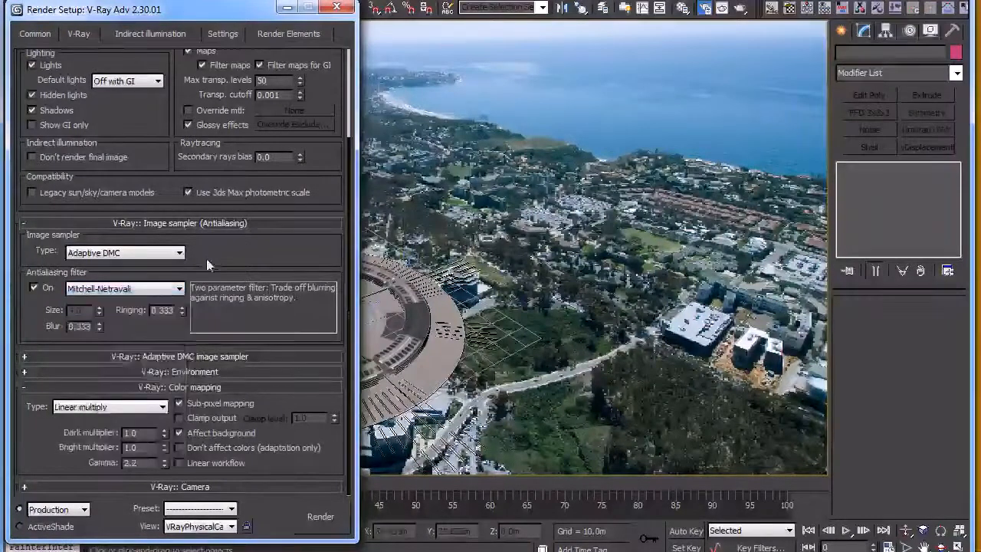
click(178, 290)
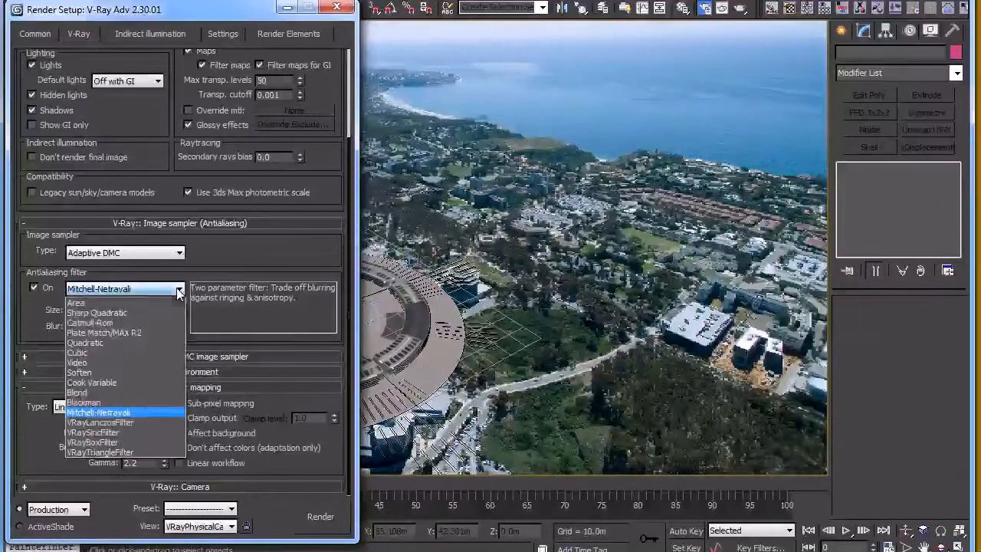
click(216, 252)
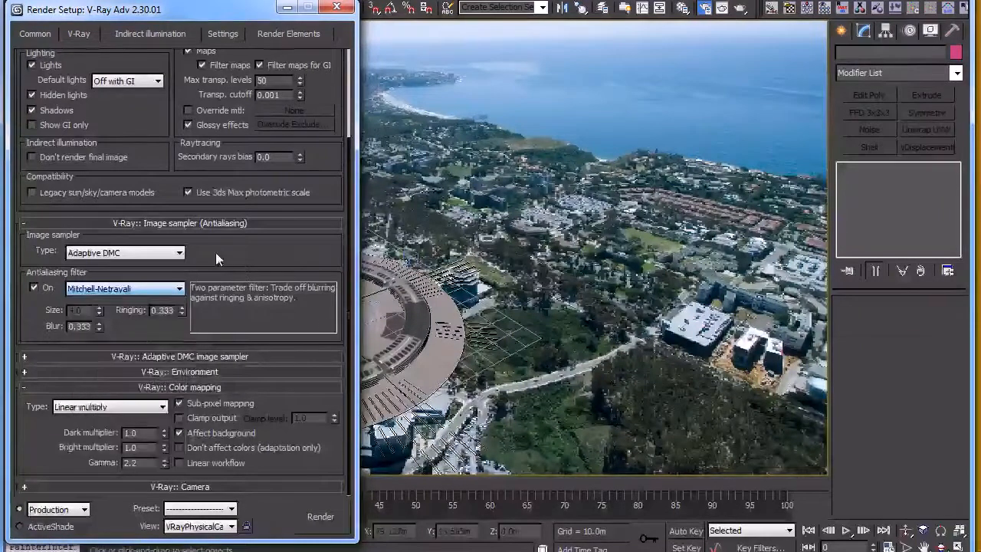
Set the maximum subdivisions of the Adaptive DMC image sampler to 6
click(134, 358)
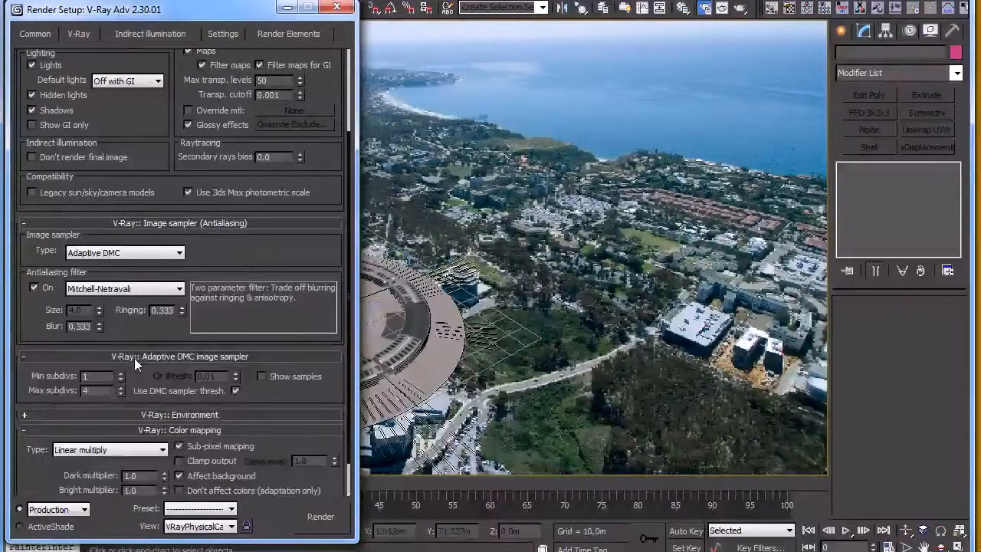
click(99, 391)
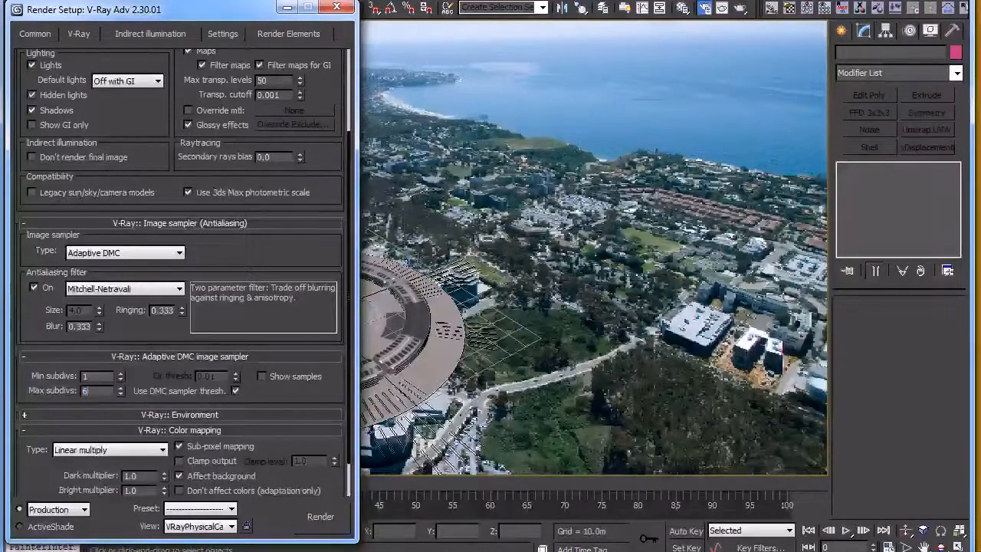
text(6)
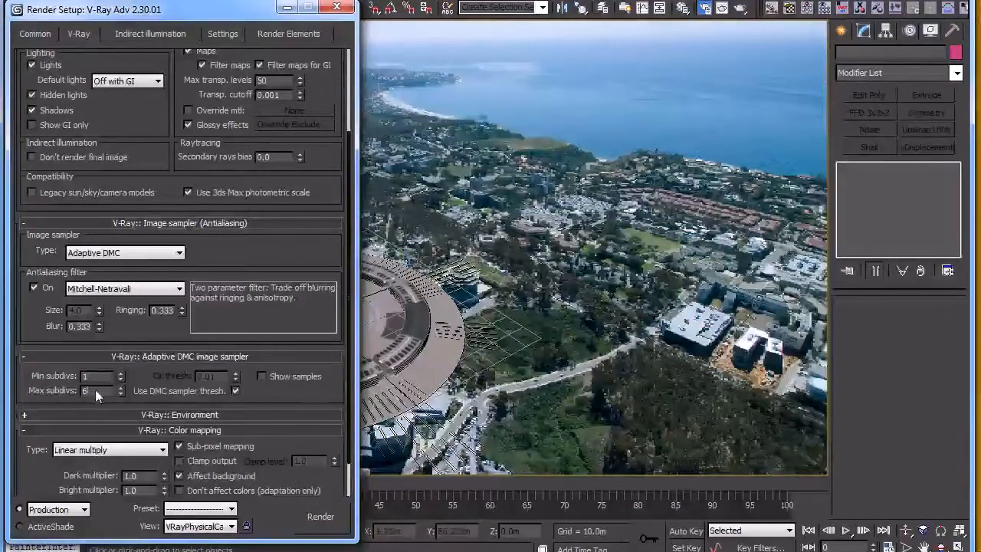
scroll(147, 307, down, 1)
drag(148, 302, 148, 292)
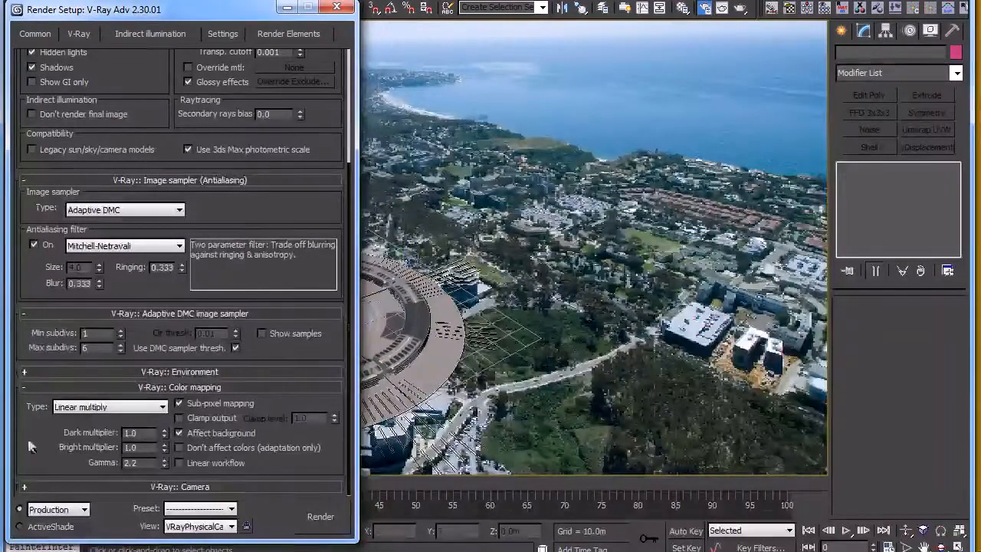
Check the V-Ray Environment override settings and collapse both the Environment and Color mapping sections
click(113, 372)
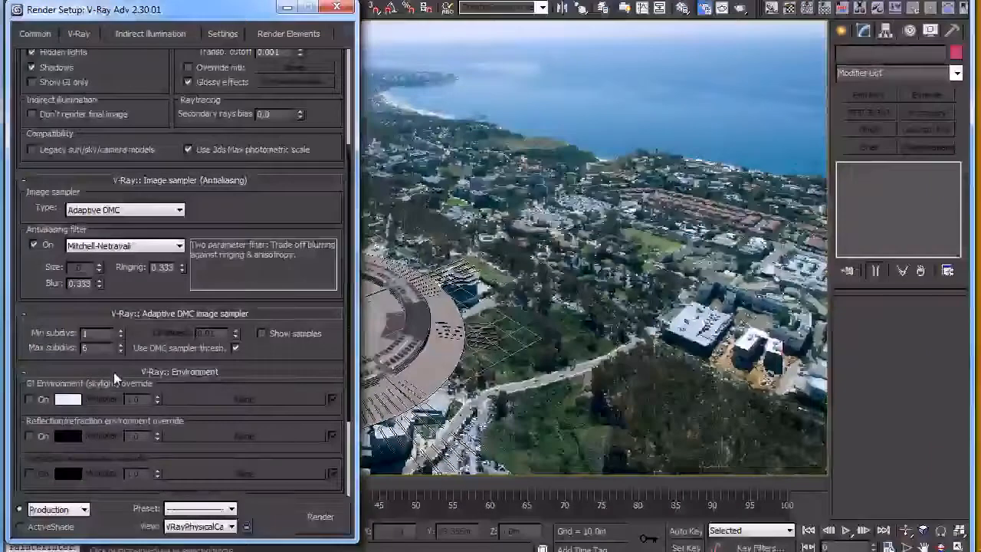
click(113, 372)
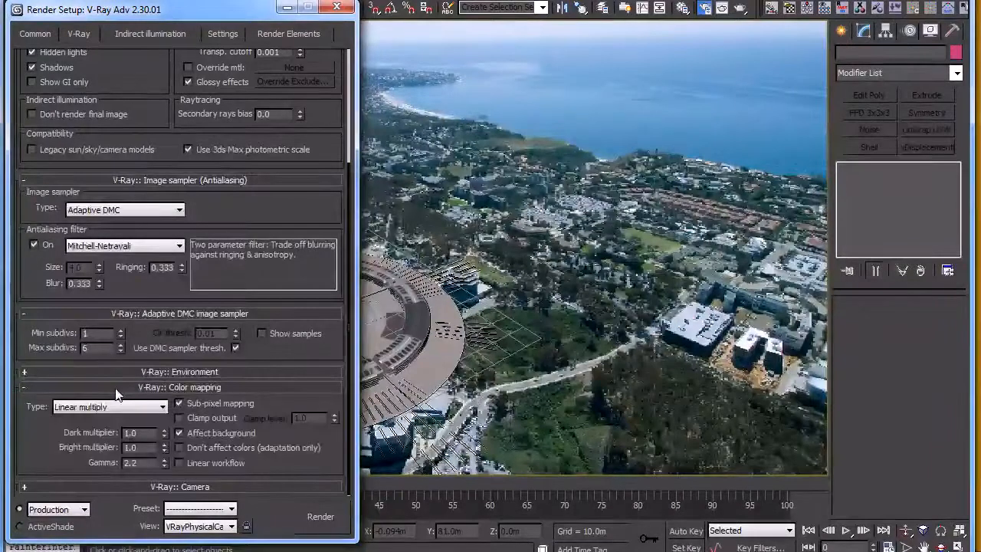
click(116, 389)
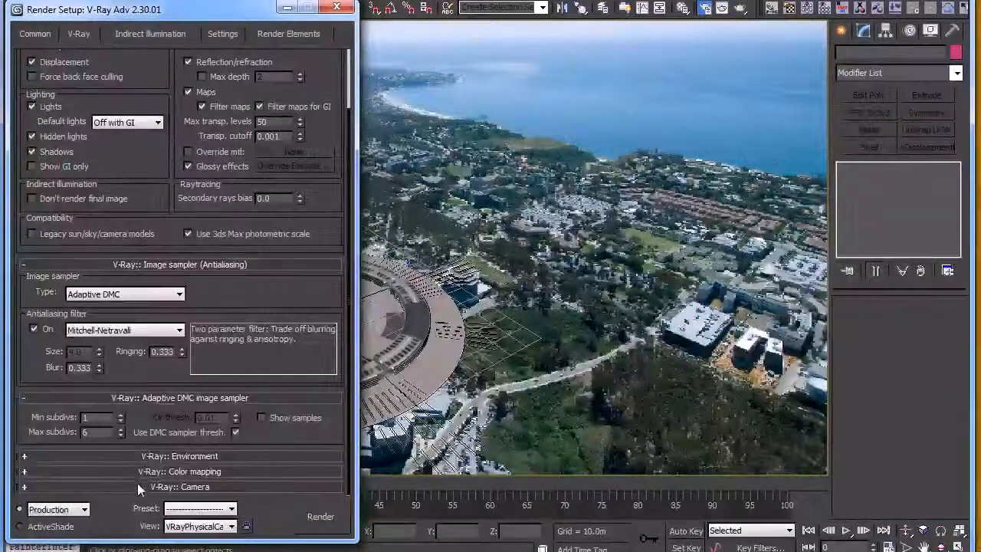
In the indirect illumination settings, keep refractive GI caustics enabled, with Irradiance map for primary bounces and Light cache for secondary bounces
click(137, 33)
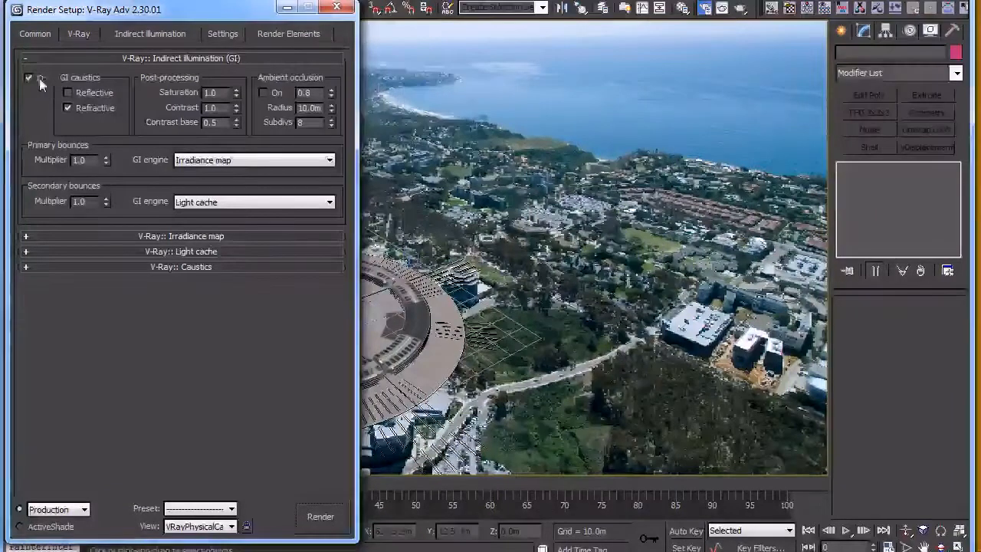
click(74, 107)
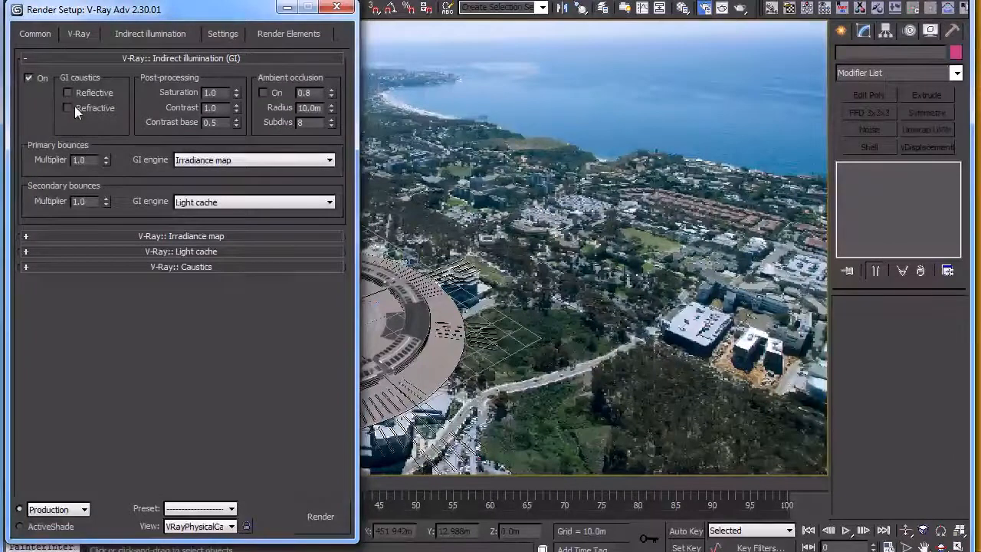
click(68, 107)
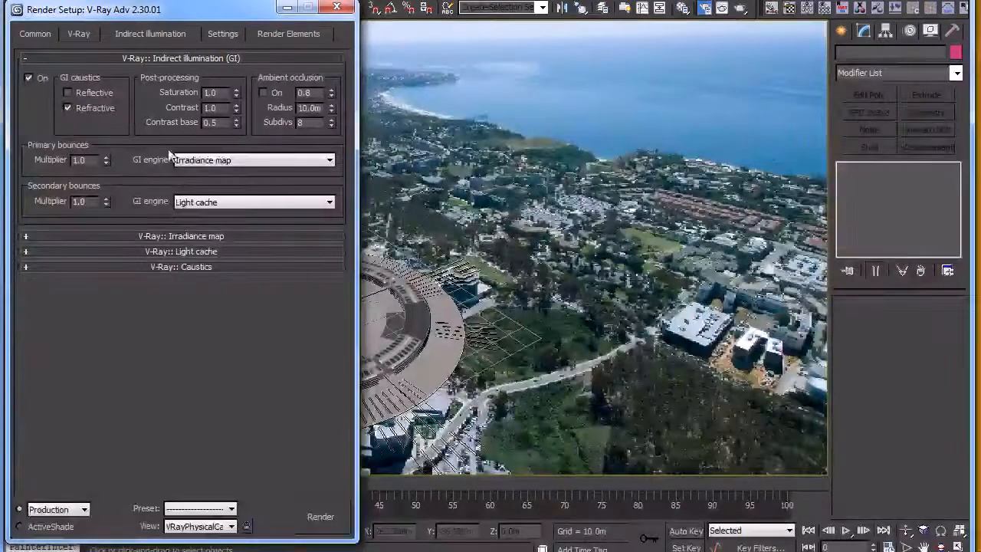
click(201, 161)
click(192, 170)
click(190, 202)
click(192, 202)
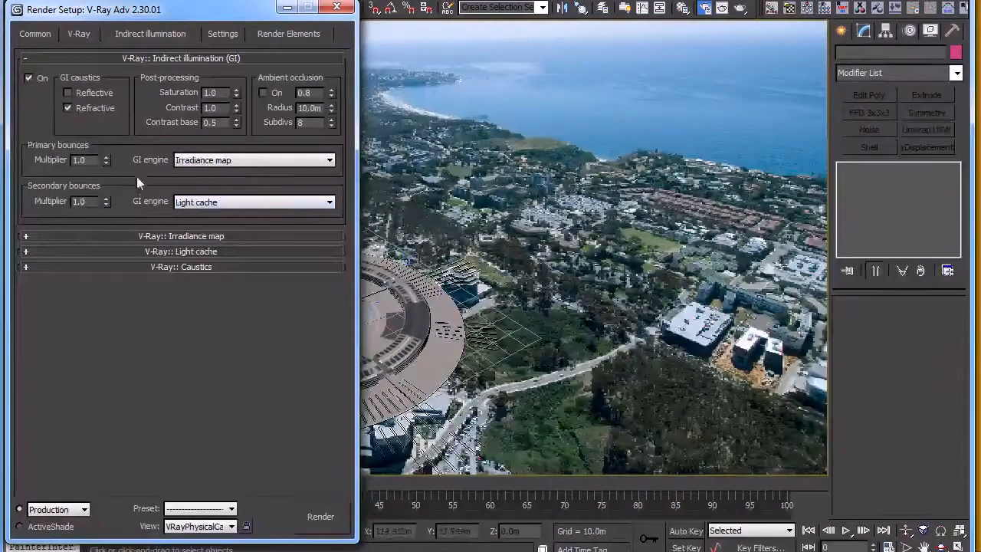
Set the irradiance map's built-in preset to Low and collapse its settings
click(130, 235)
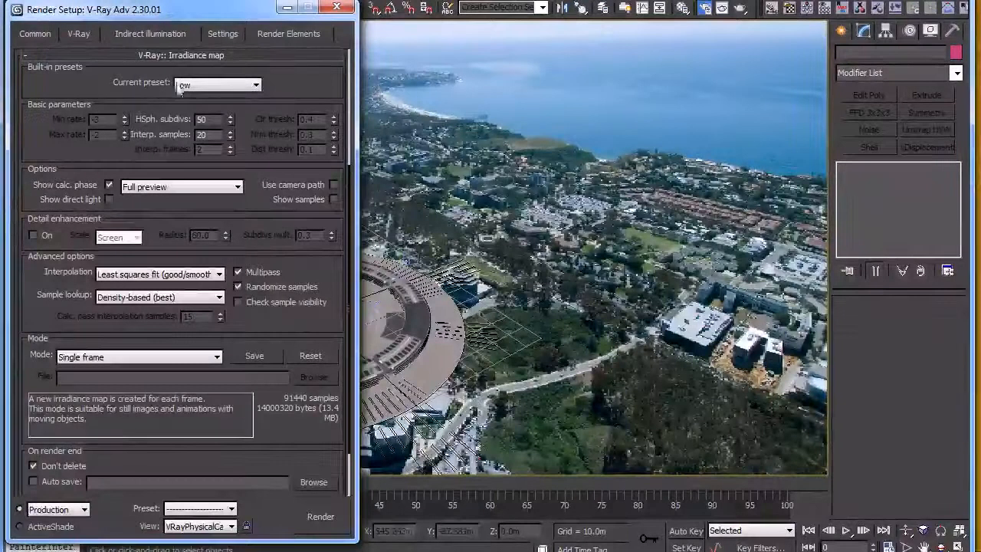
click(181, 86)
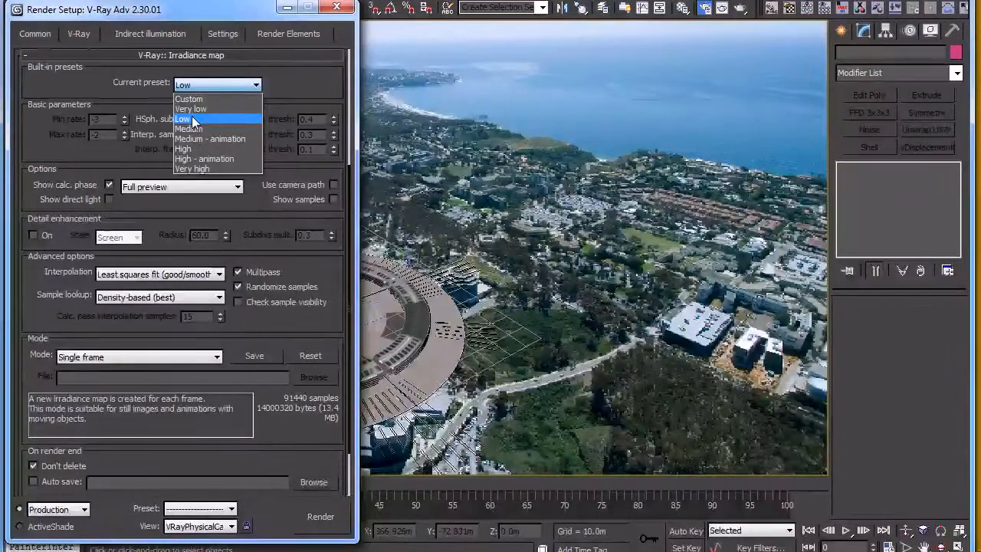
click(69, 91)
click(179, 87)
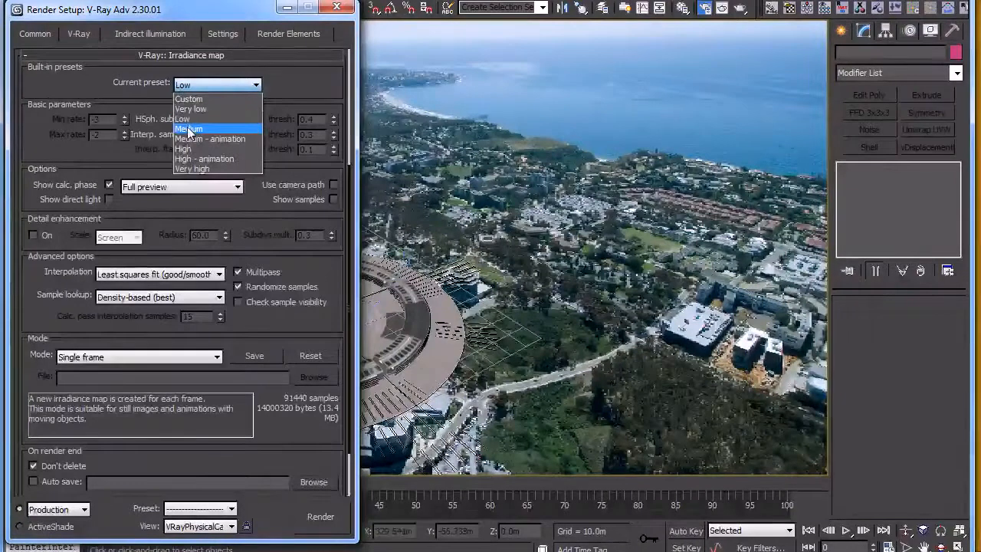
click(189, 120)
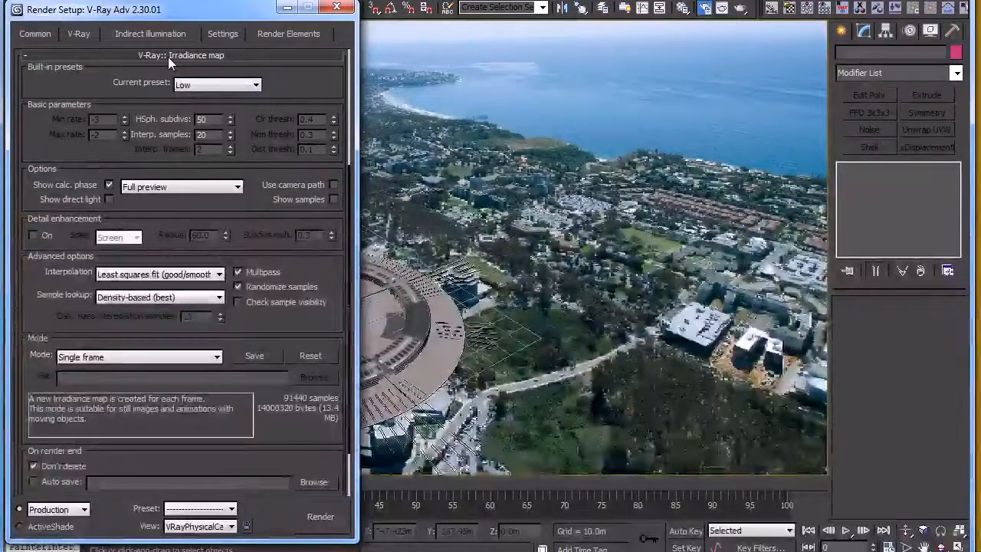
click(167, 57)
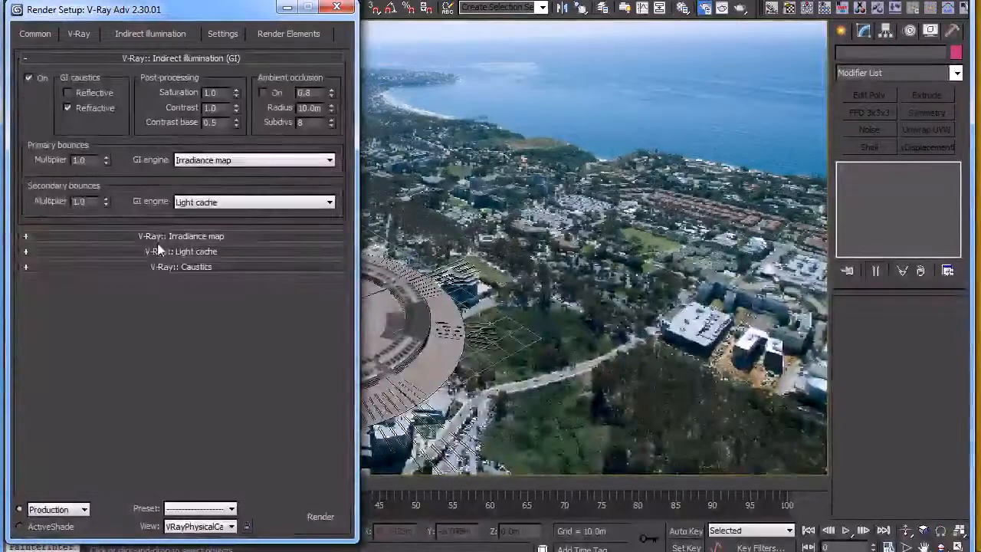
Set the Light cache subdivisions to 1000
click(158, 248)
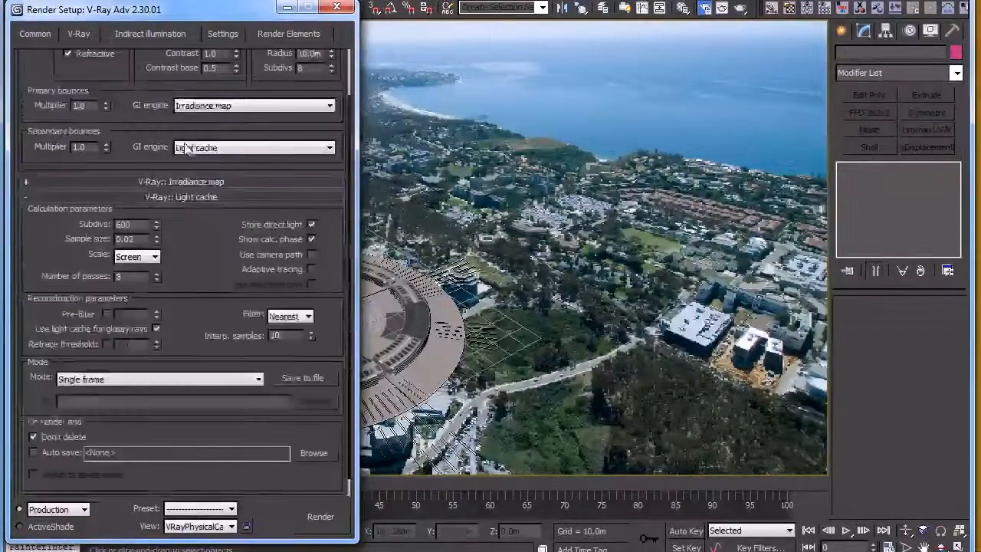
click(138, 226)
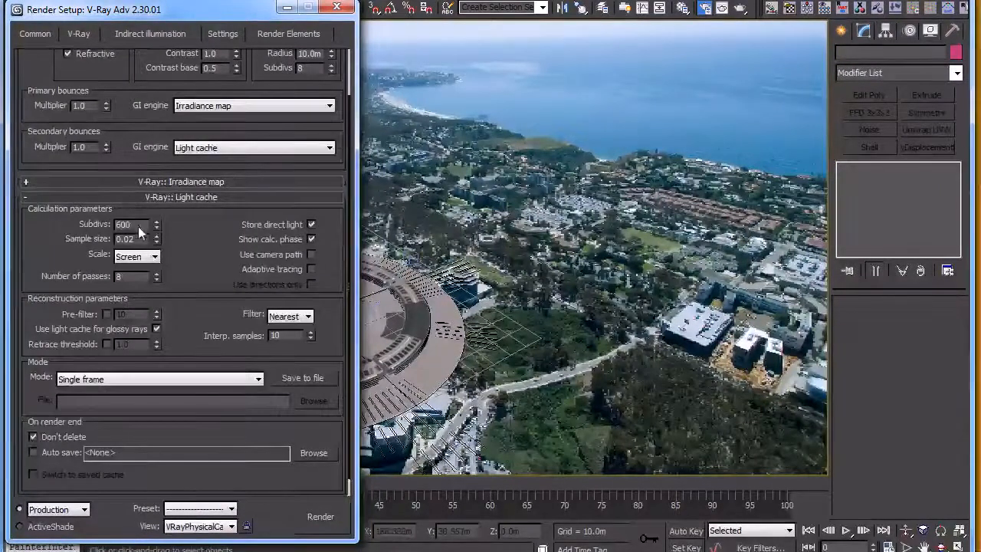
drag(138, 226, 56, 222)
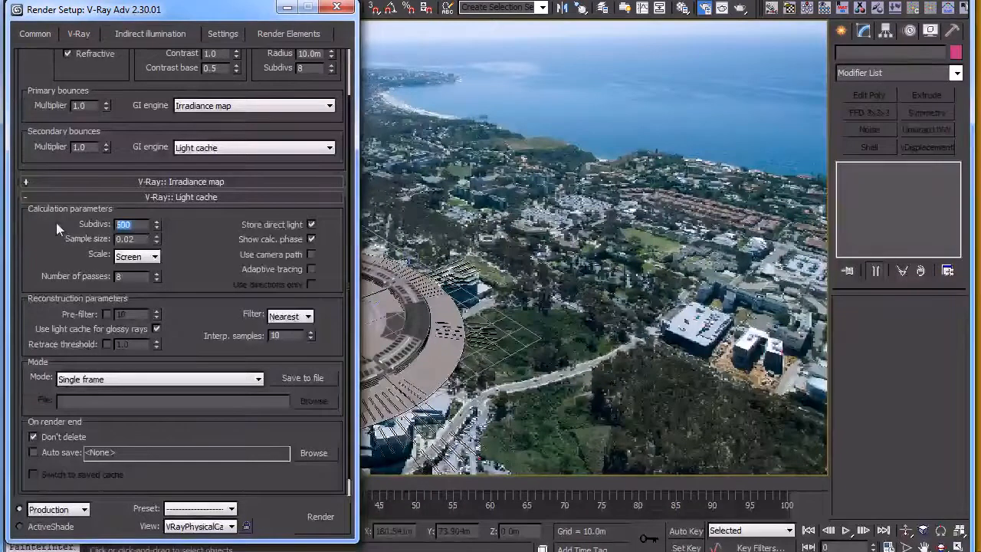
text(1000)
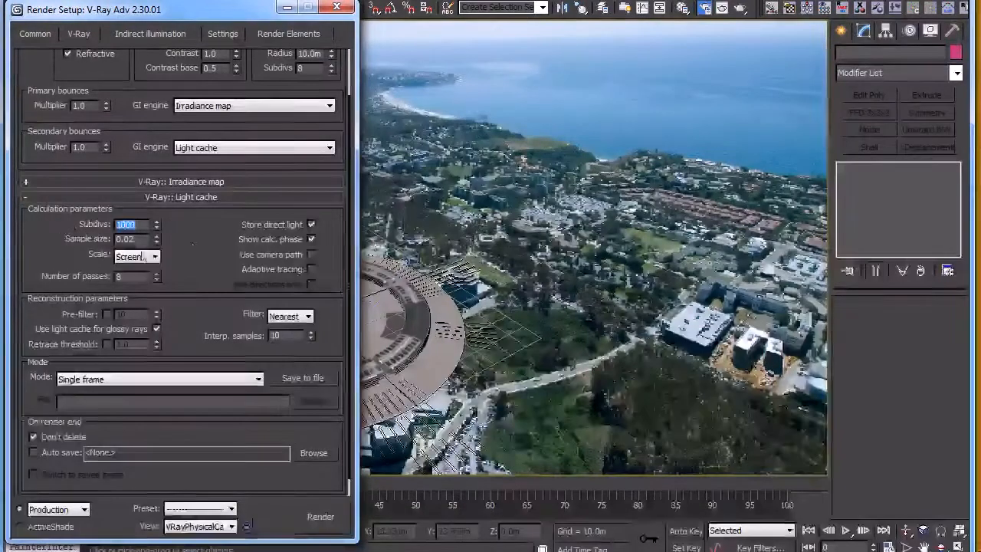
Check the Light cache reconstruction settings, keeping its use for glossy rays enabled and the number of passes at 8
scroll(194, 236, down, 1)
scroll(196, 230, down, 1)
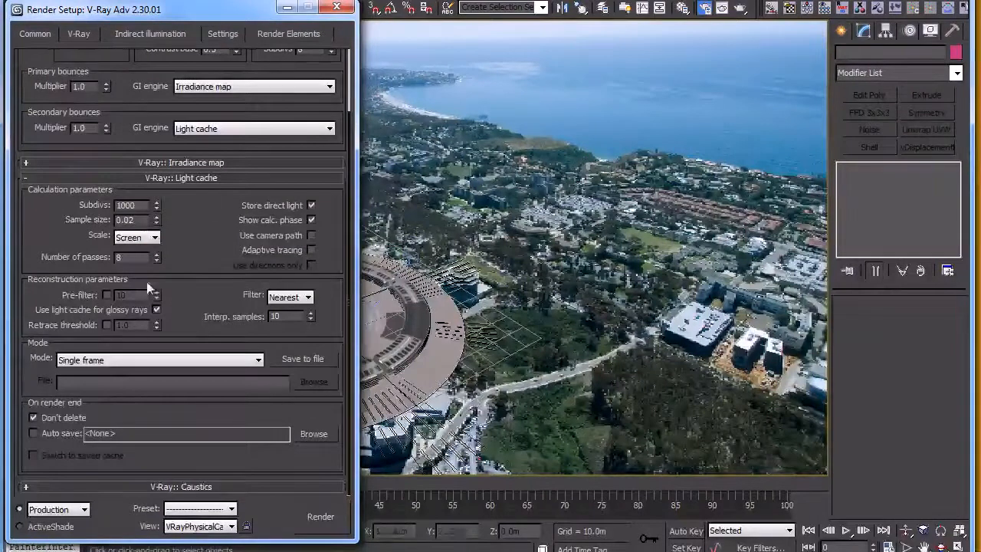
click(156, 310)
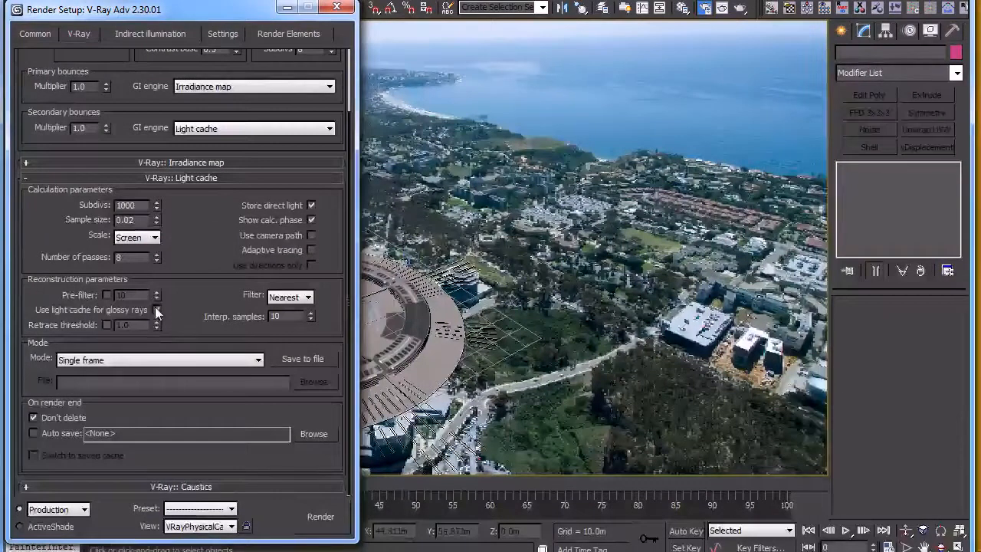
click(146, 259)
key(BackSpace)
text(3)
key(Return)
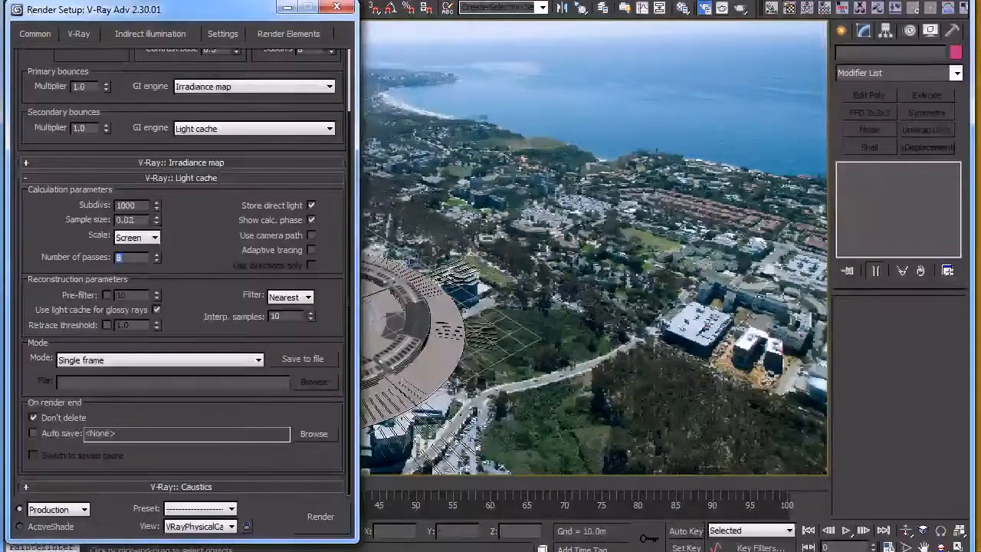
drag(130, 259, 56, 255)
click(134, 259)
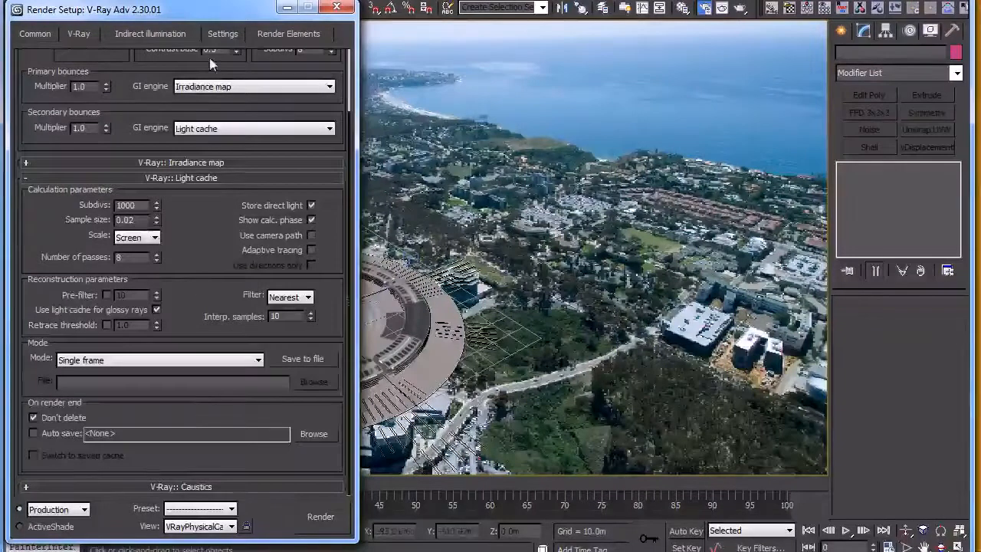
In the V-Ray system settings, keep the DMC noise threshold at 0.01 and set the dynamic memory limit to 8000 MB
click(220, 33)
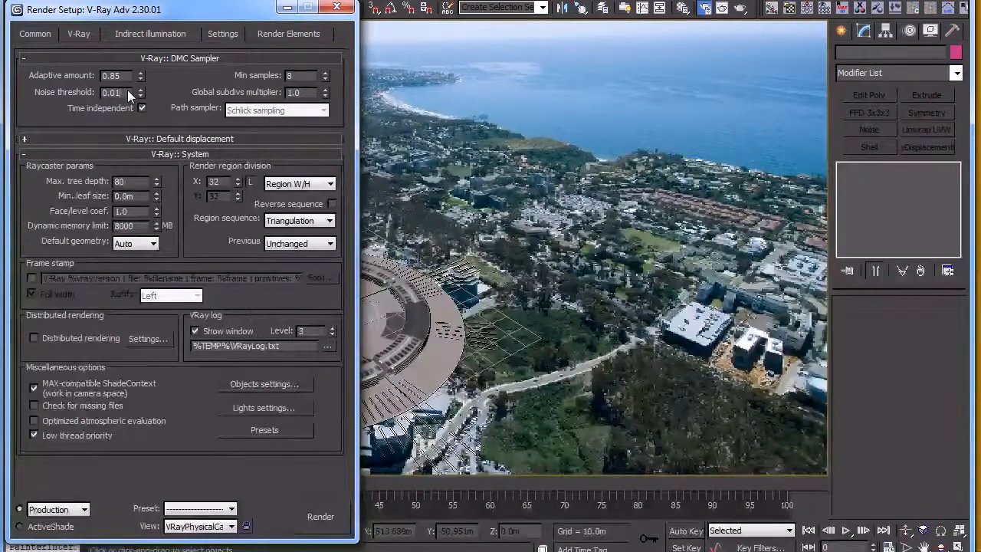
drag(117, 93, 114, 95)
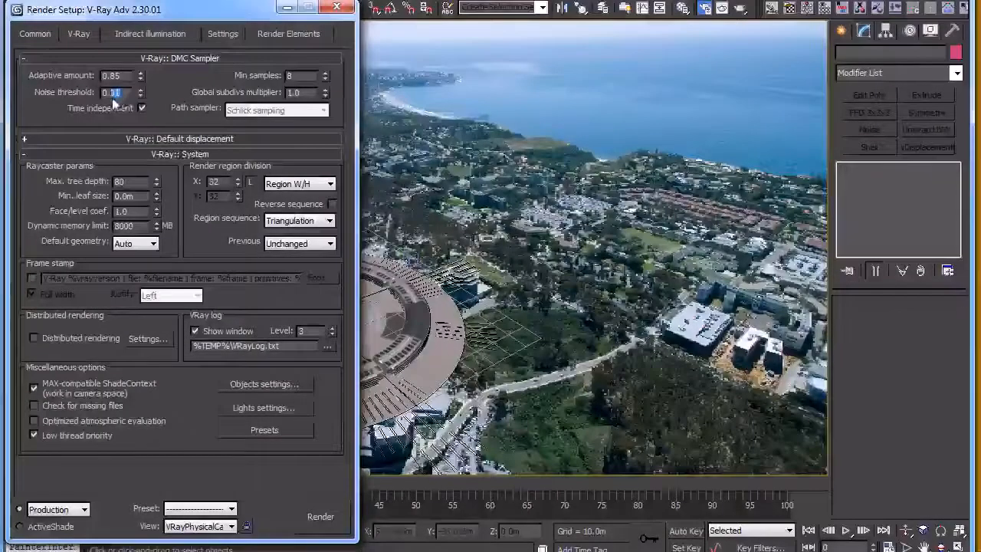
click(221, 183)
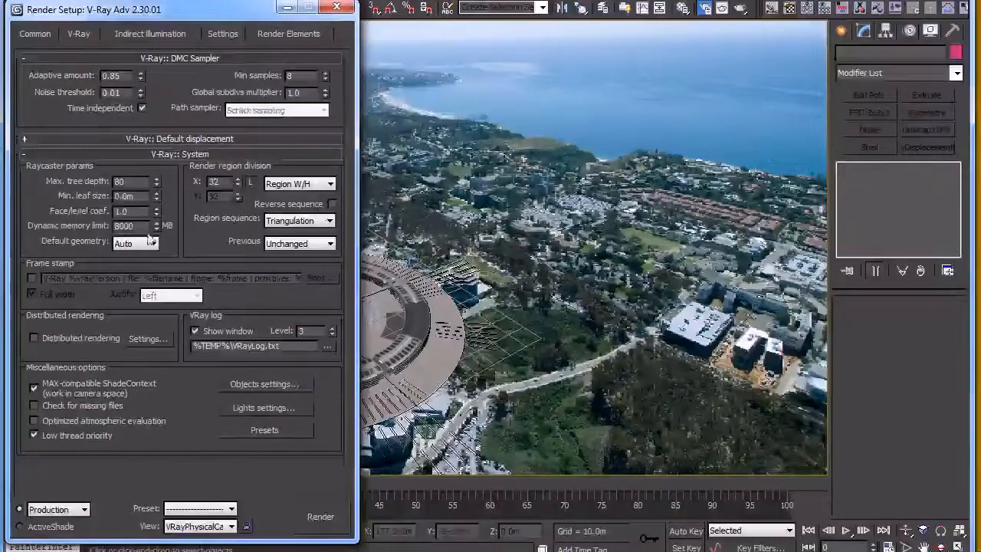
text(8000)
key(Return)
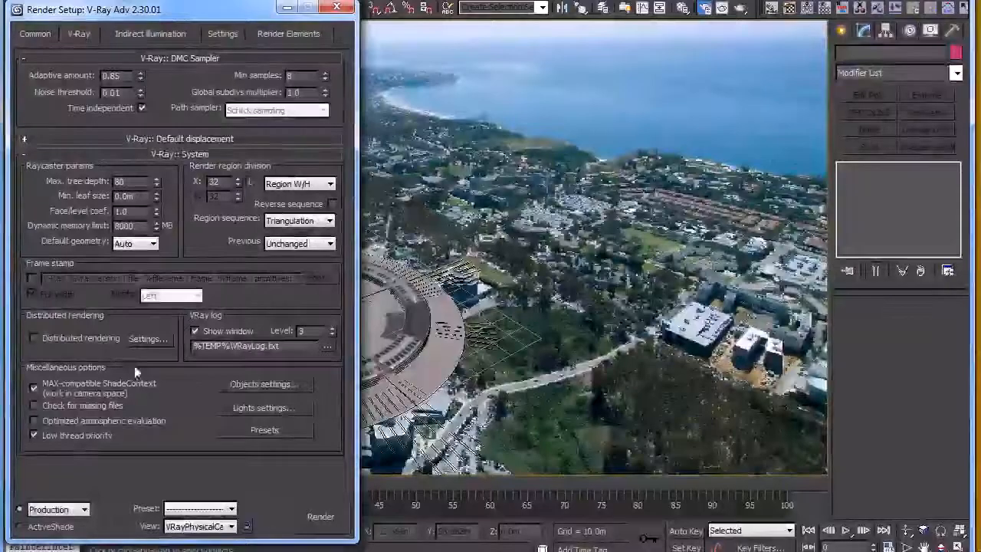
Add a MultiMatteElement to the scene's render elements
click(266, 33)
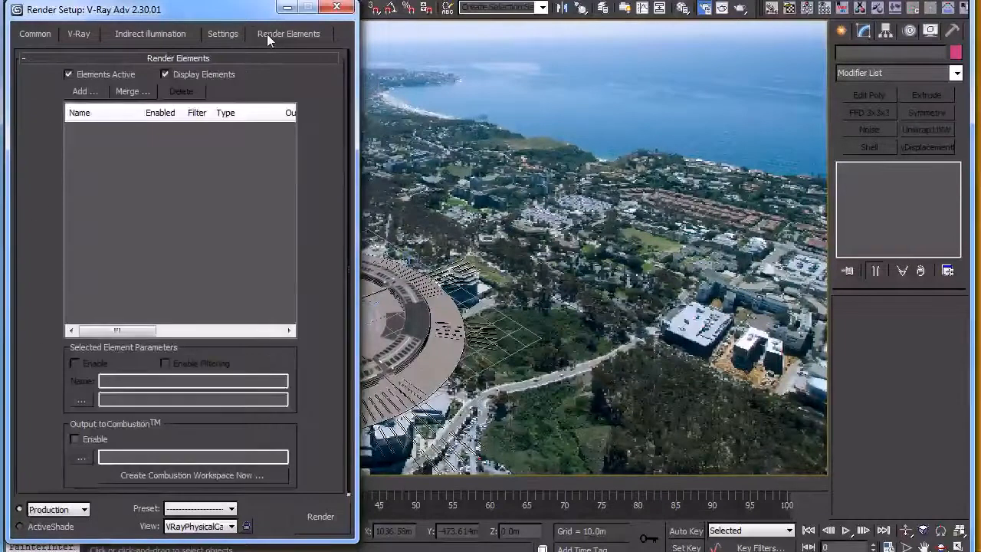
click(83, 92)
drag(100, 118, 456, 108)
click(498, 135)
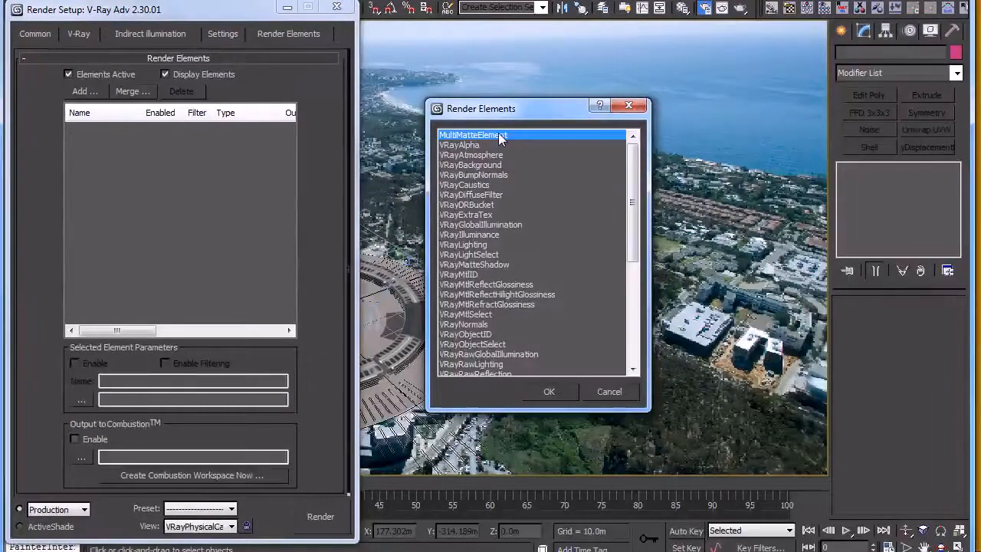
double_click(498, 136)
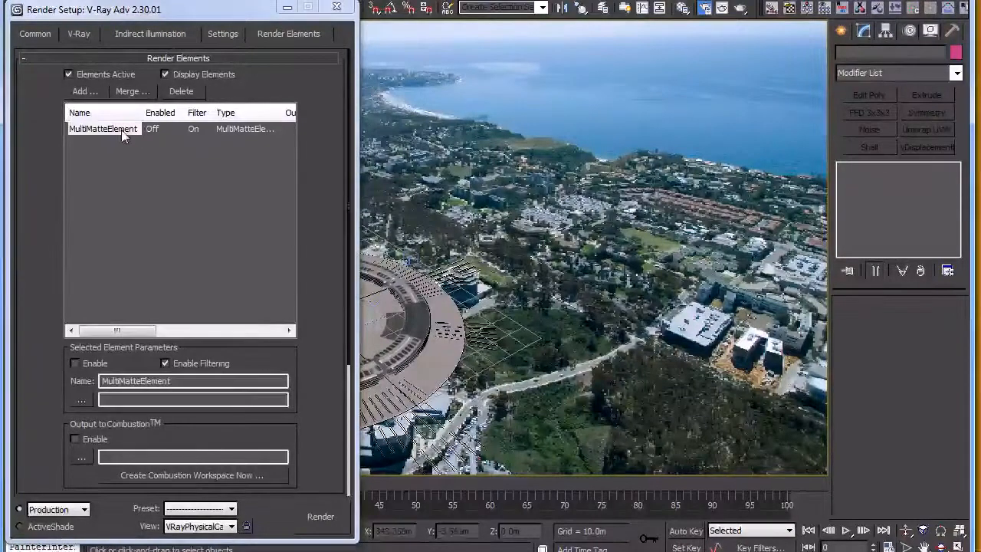
drag(329, 299, 302, 306)
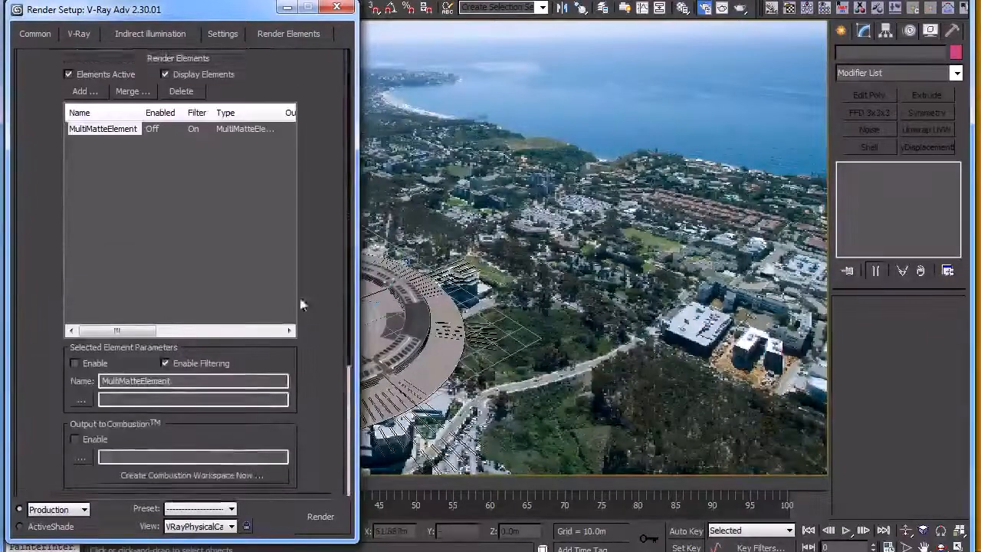
drag(235, 17, 228, 17)
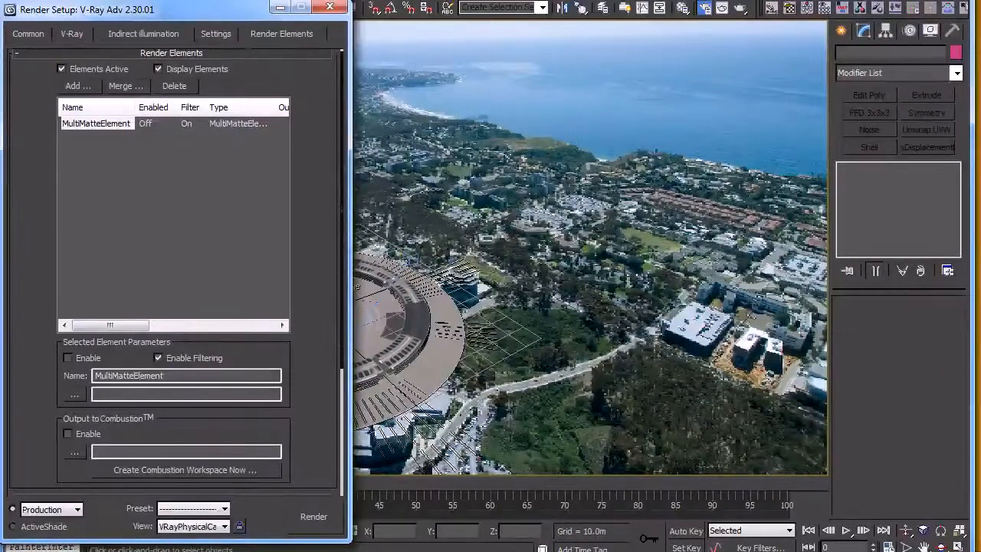
Switch to Windows Photo Viewer, examine the colour masks in the cam02_RevB.ObjectID_1.0000 image up close, and close the viewer
drag(270, 550, 400, 0)
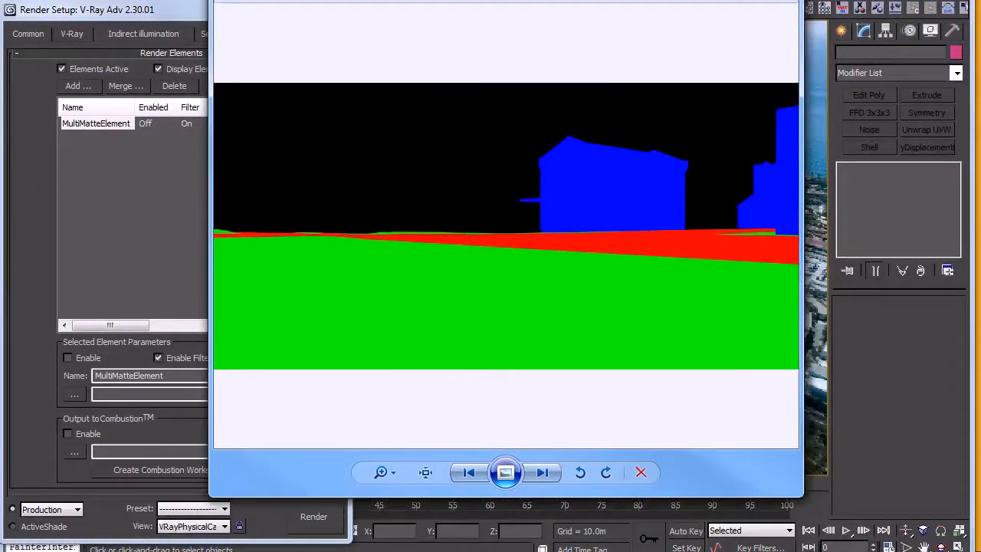
scroll(596, 212, up, 3)
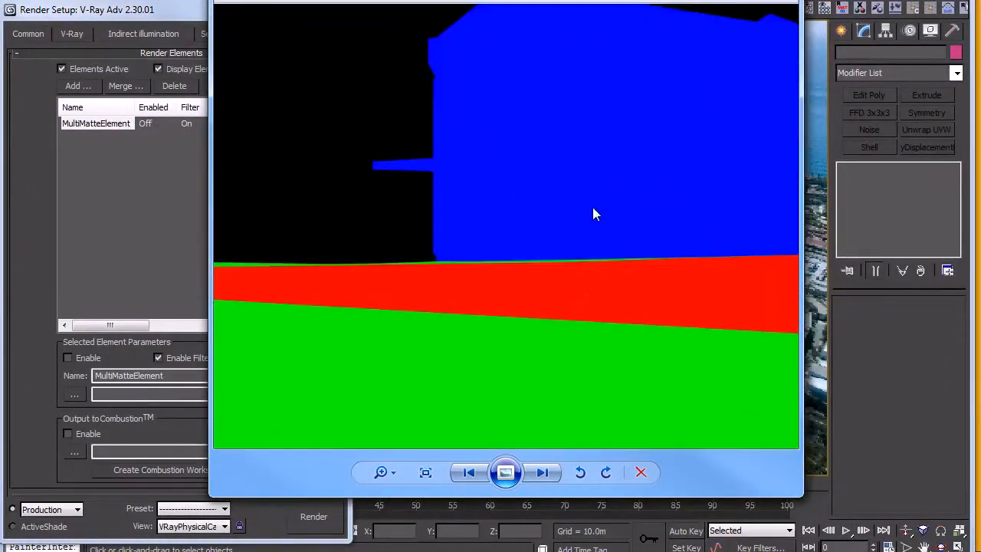
scroll(594, 209, down, 2)
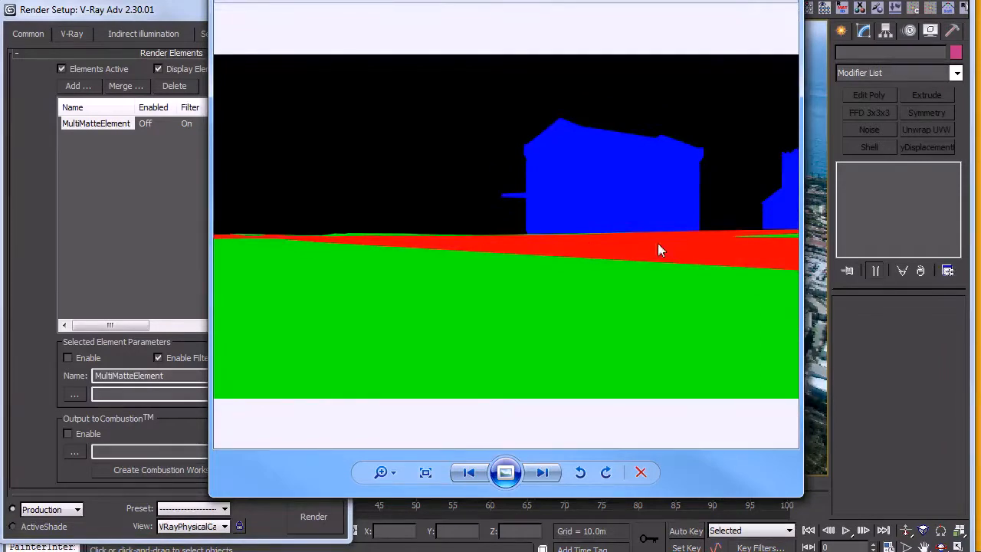
scroll(571, 228, up, 3)
drag(480, 121, 407, 230)
scroll(452, 219, down, 2)
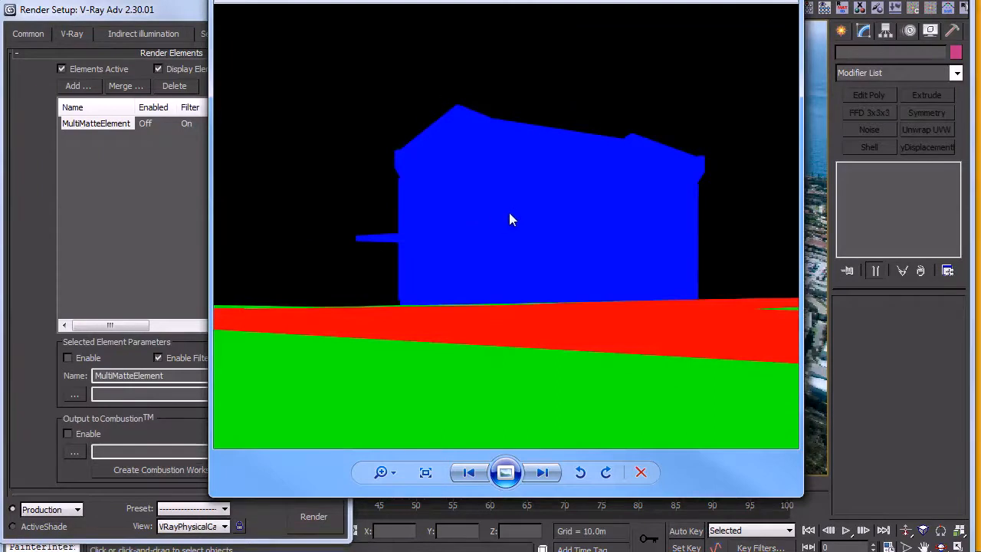
scroll(521, 216, down, 3)
scroll(557, 209, up, 2)
drag(663, 190, 476, 258)
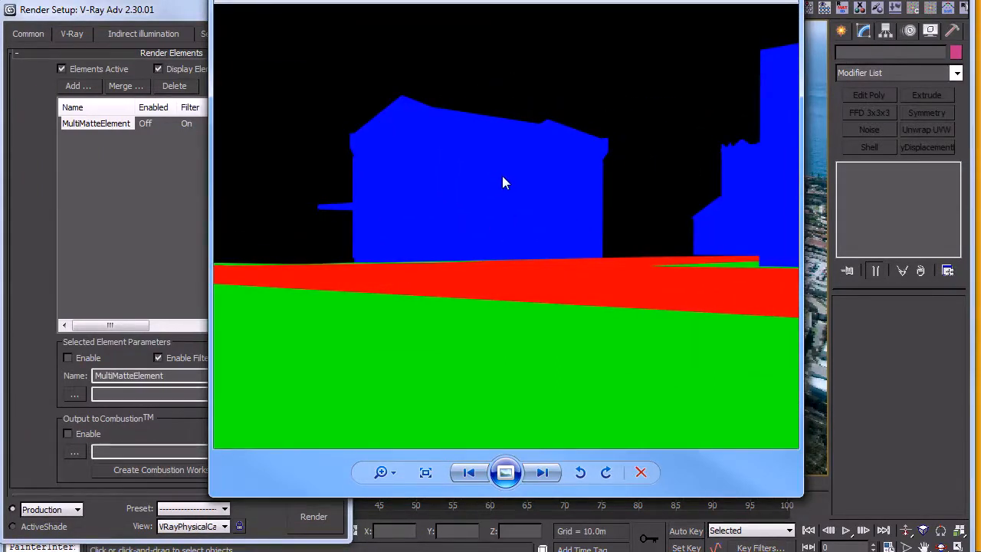
drag(373, 160, 441, 225)
scroll(487, 218, up, 2)
scroll(486, 218, up, 3)
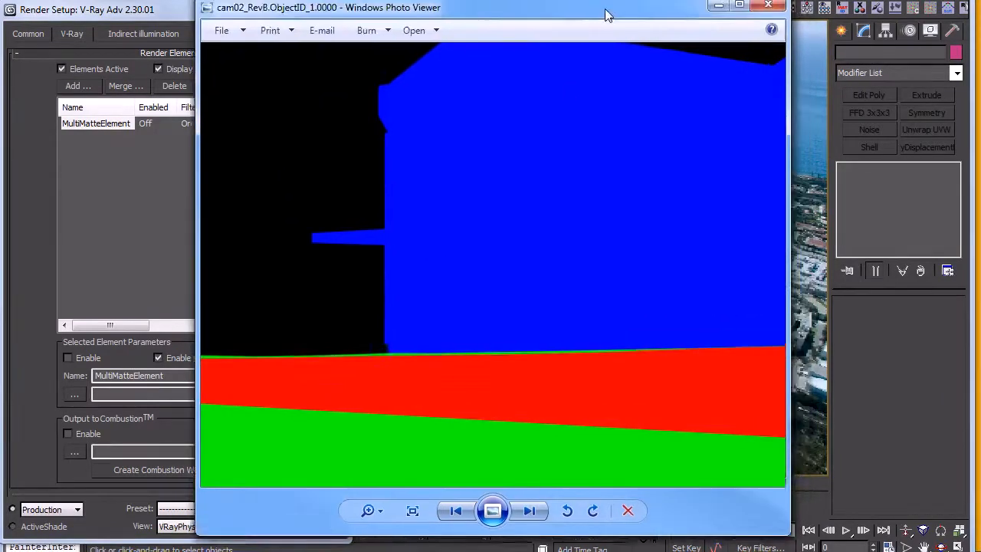
drag(606, 28, 596, 28)
scroll(495, 133, down, 2)
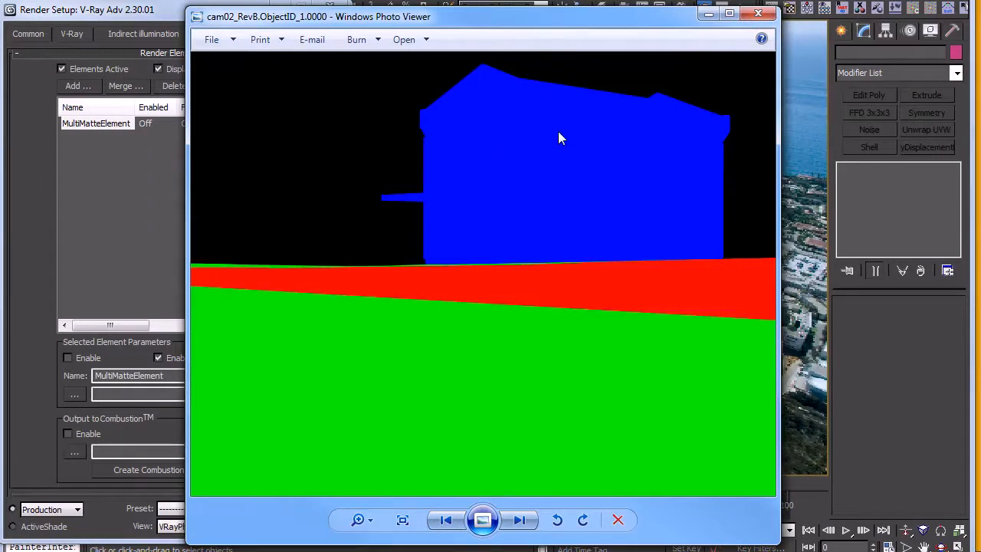
click(757, 16)
Turn on the GBuf channels for IDs 1 and 3 in the MultiMatteElement's parameters
scroll(321, 188, down, 3)
drag(316, 177, 281, 111)
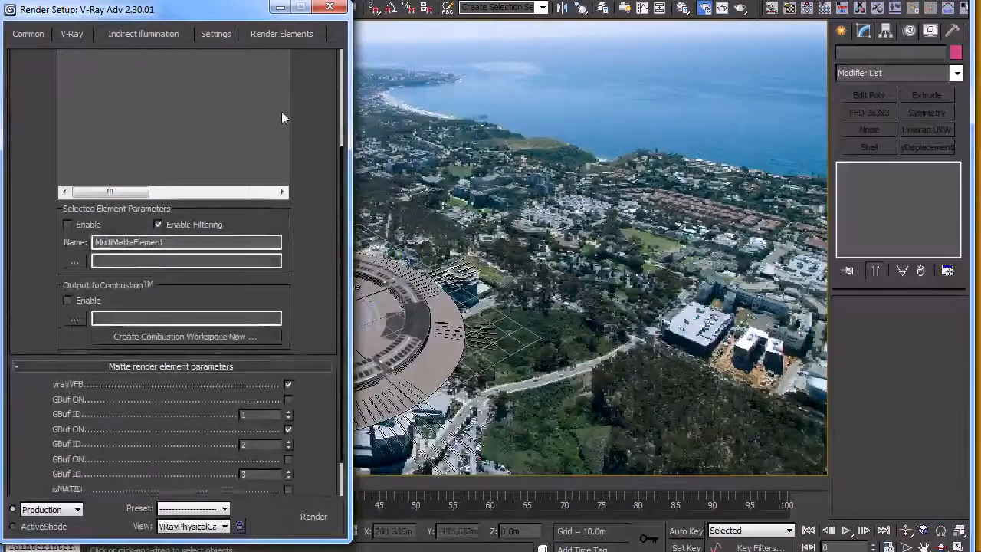
click(288, 399)
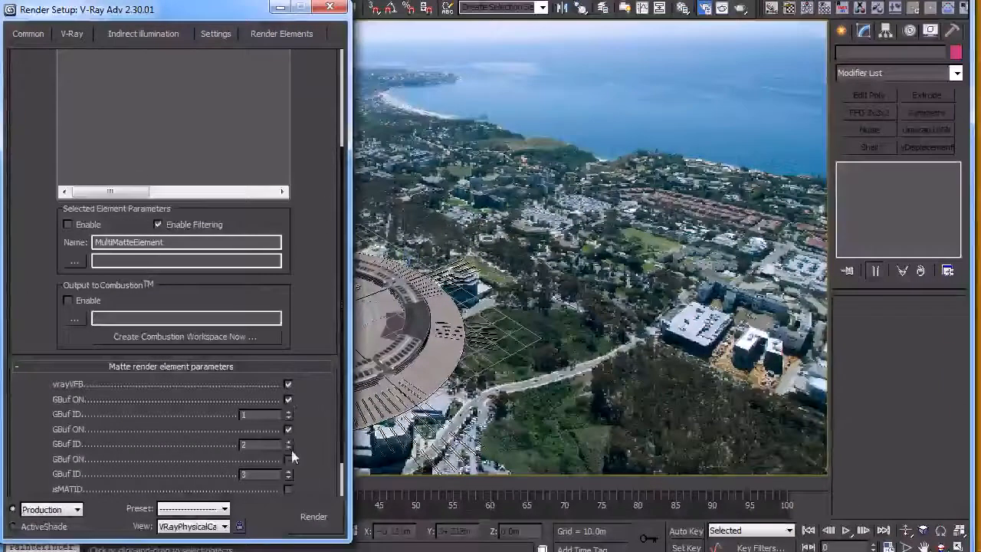
click(288, 458)
scroll(311, 414, down, 2)
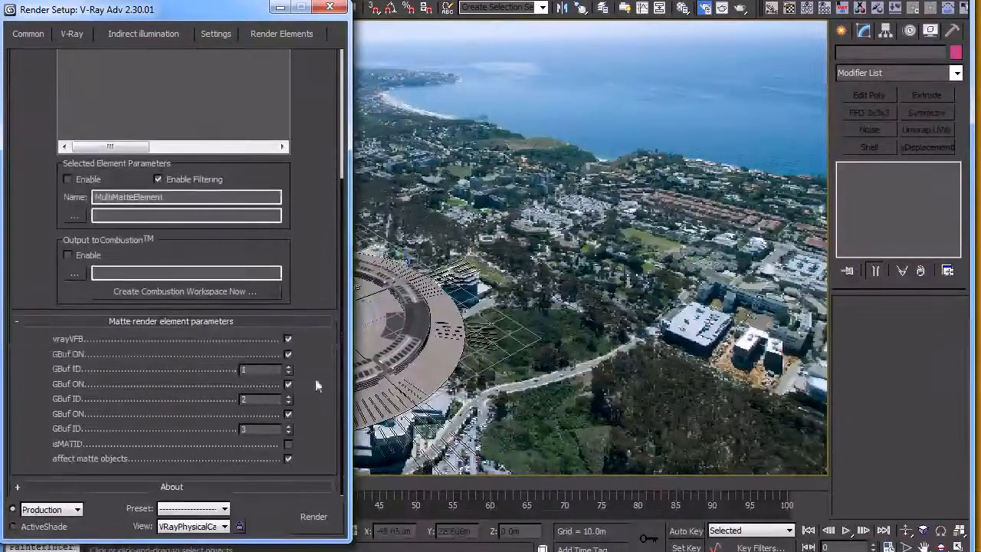
Select the circular concrete ground Circle006 and switch the viewport from the camera to a perspective view of the whole building
click(426, 374)
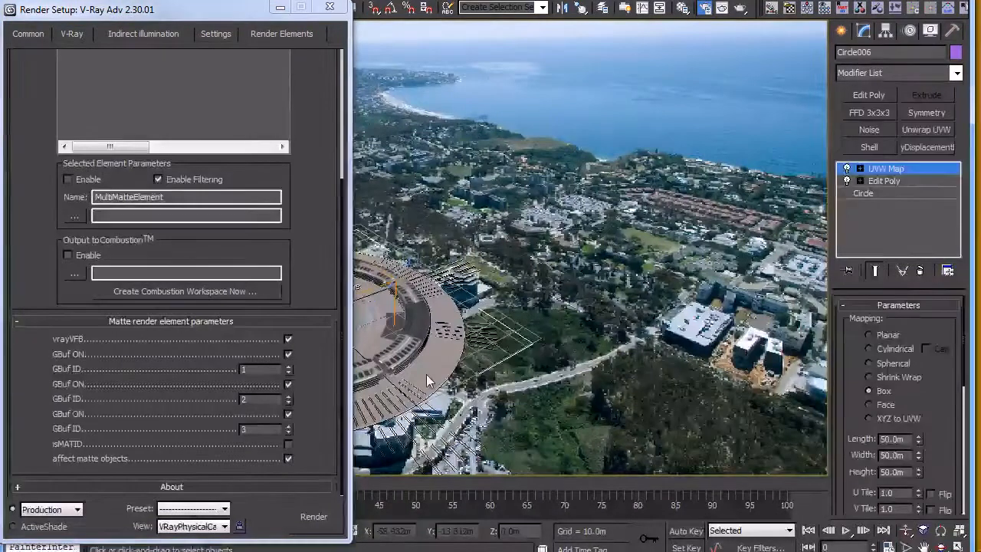
key(p)
key(z)
alt+middle_drag(426, 374, 418, 360)
scroll(482, 366, up, 4)
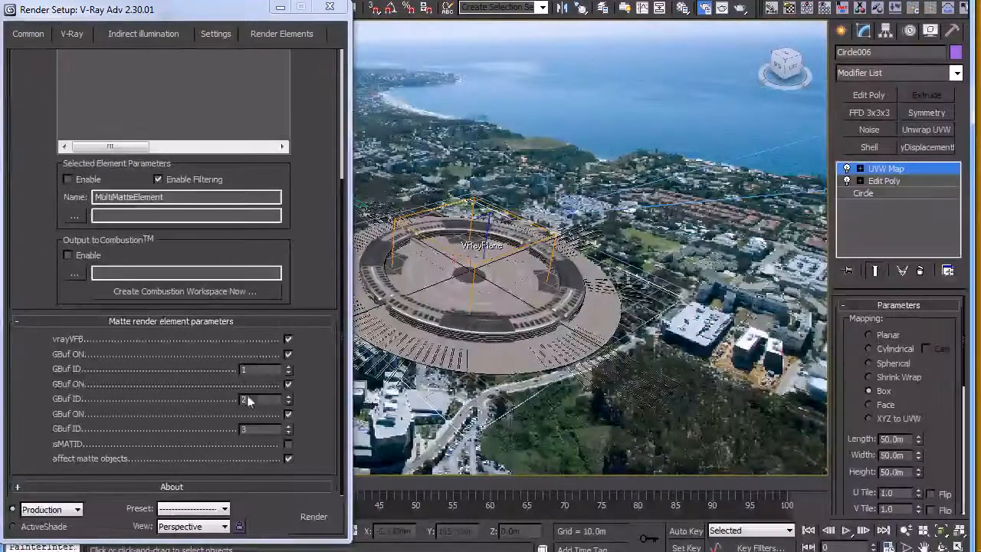
Rename the multi-matte render element as MultiMatteElement01
scroll(310, 264, up, 5)
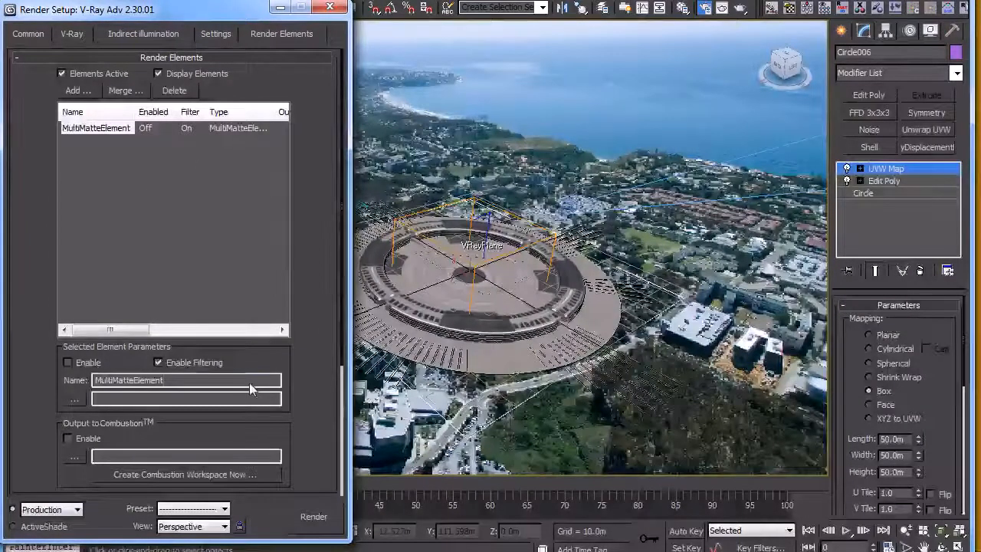
click(249, 382)
text(01)
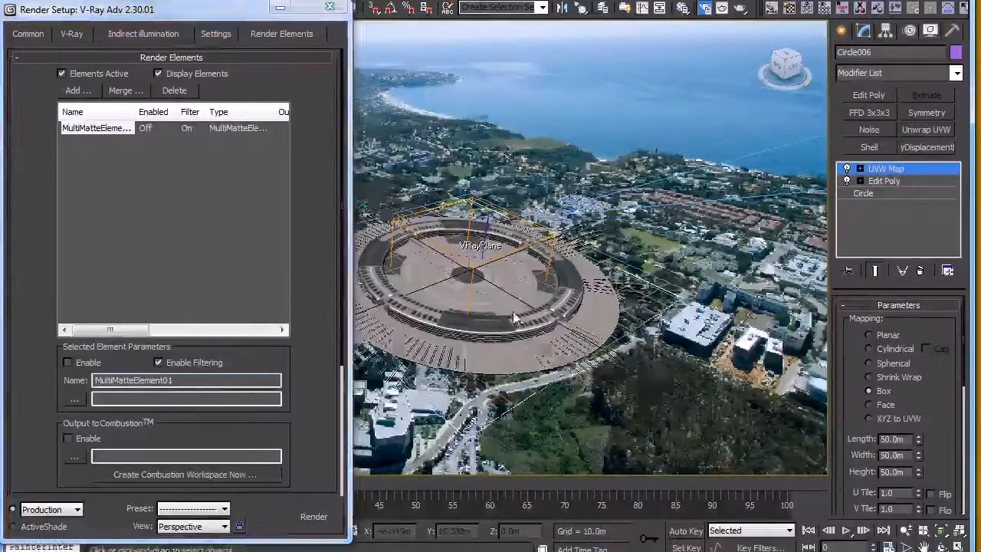
Turn off the background image display in the Perspective viewport only
scroll(514, 316, up, 6)
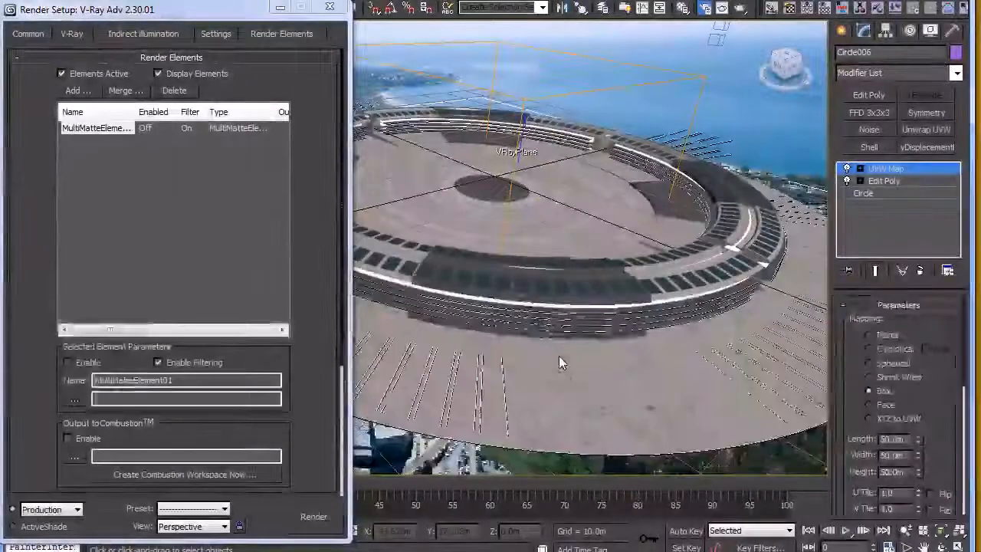
right_click(559, 353)
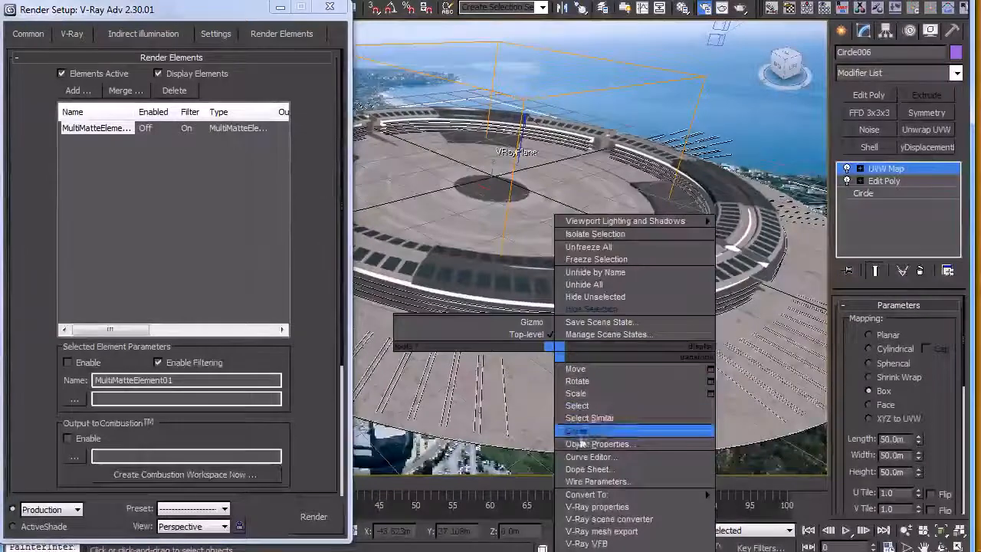
click(545, 423)
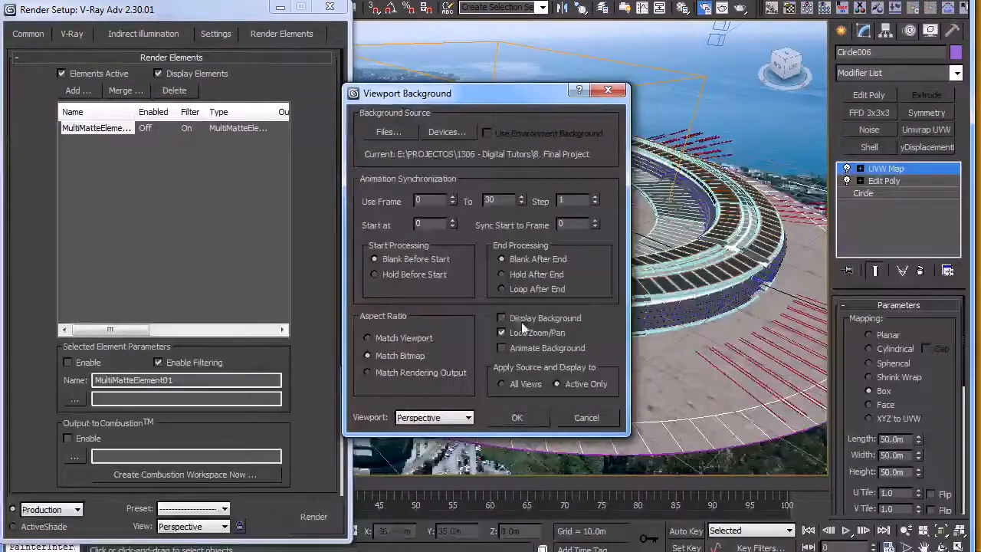
click(516, 417)
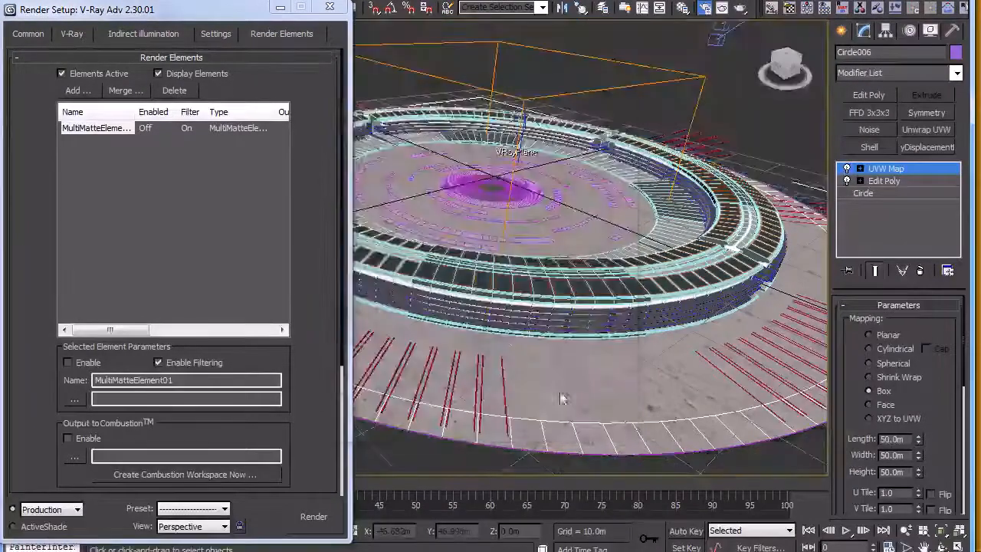
Set the G-Buffer object ID of the circular concrete ground Circle006 to 1 in its object properties
right_click(576, 372)
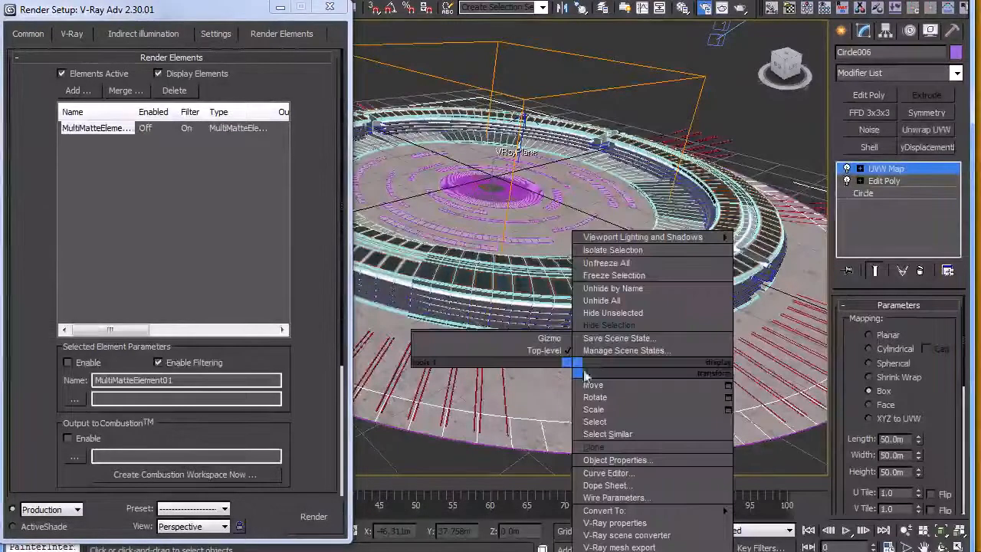
click(613, 460)
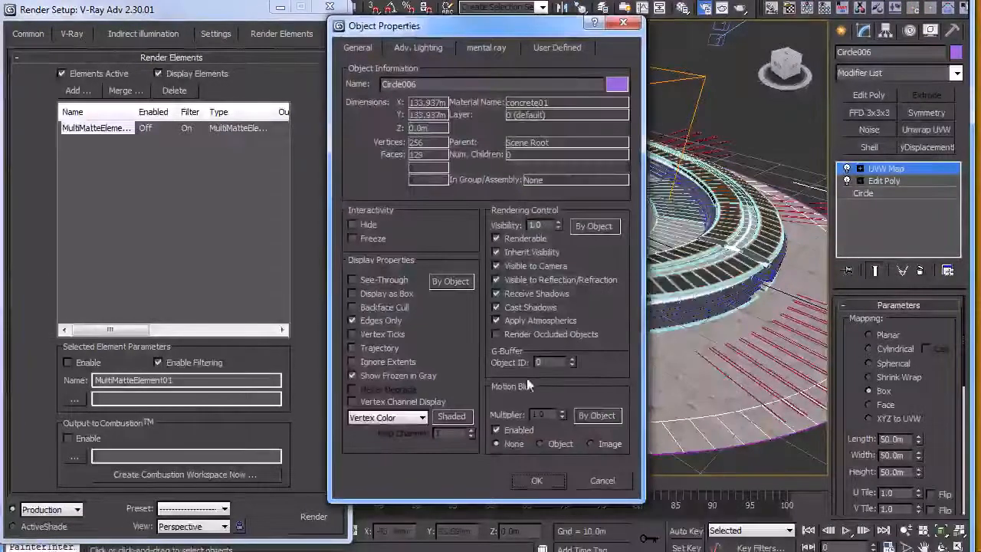
text(1)
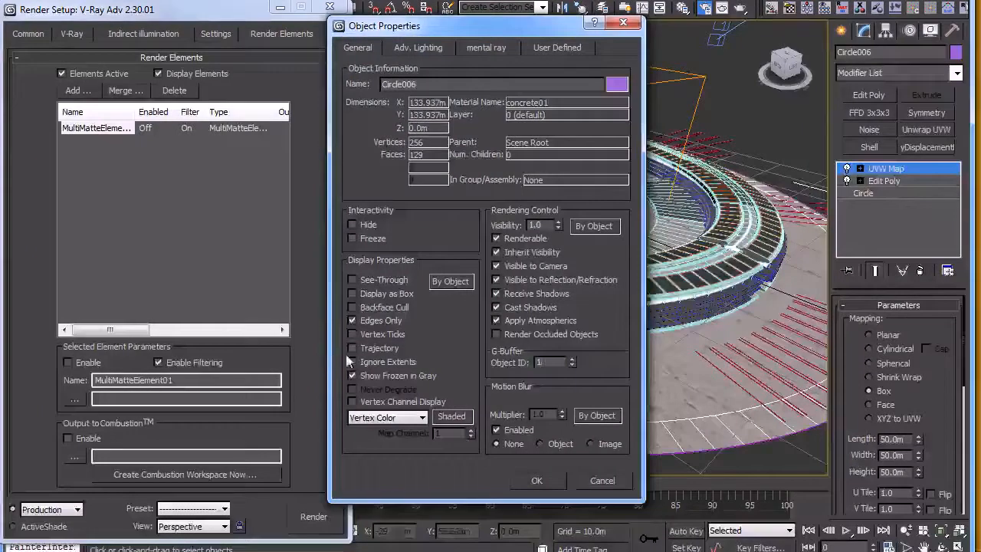
click(522, 479)
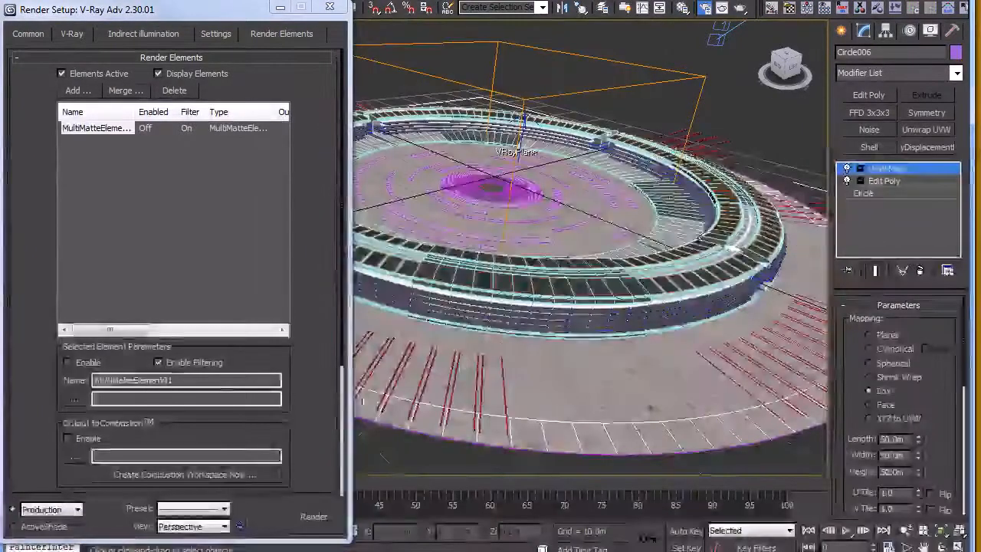
Hide the circular concrete ground Circle006
drag(303, 423, 304, 373)
right_click(544, 387)
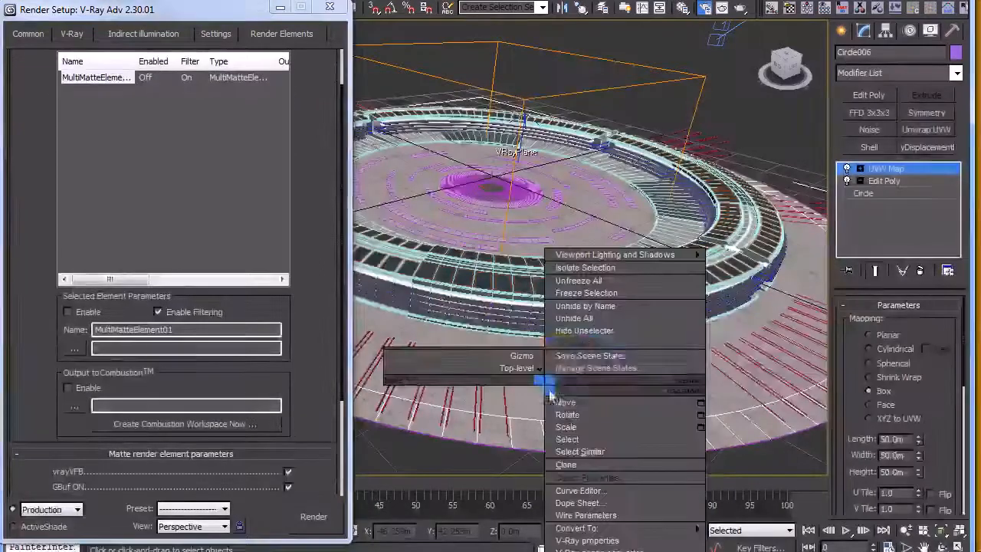
click(587, 344)
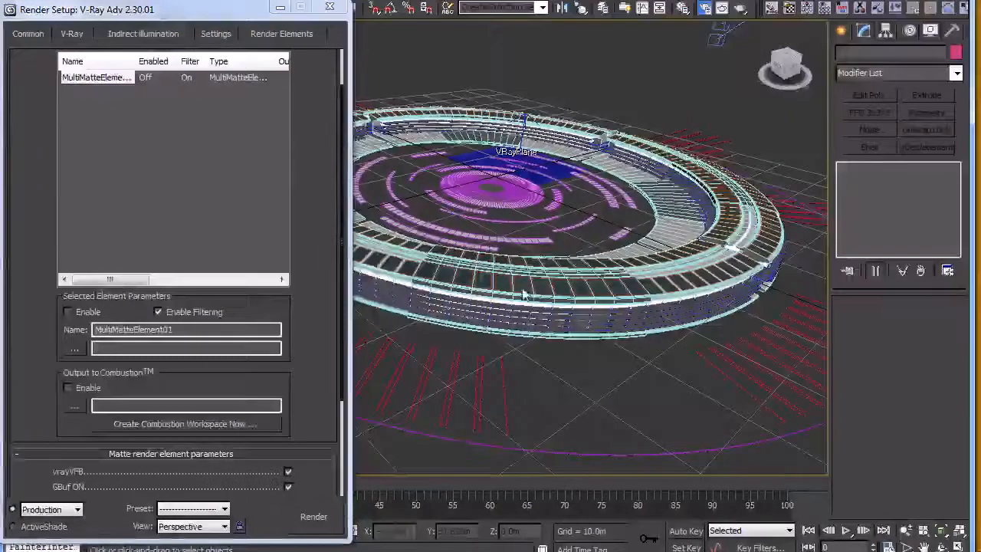
Set the G-Buffer object ID of the concrete ring structure Circle001 to 2 and hide the object
click(393, 282)
right_click(393, 282)
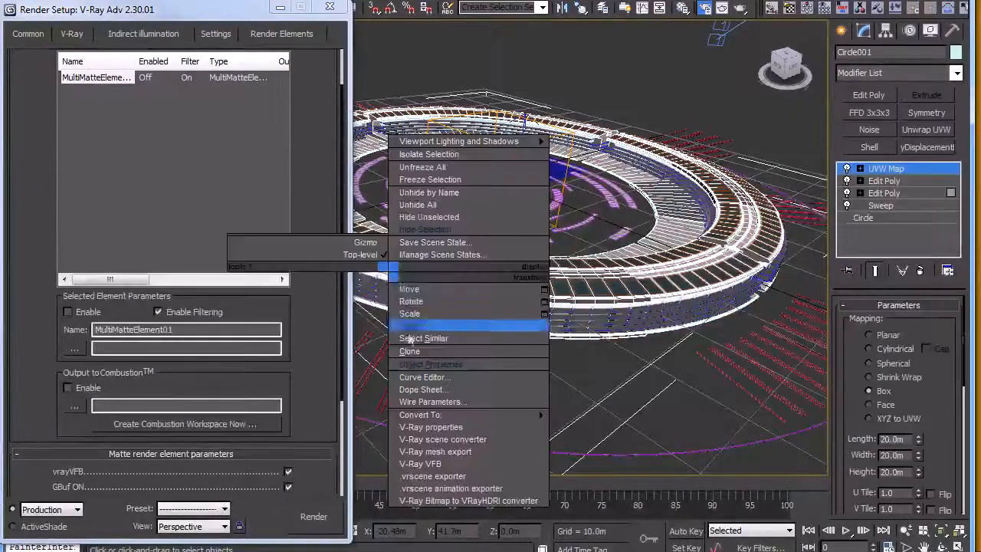
click(418, 360)
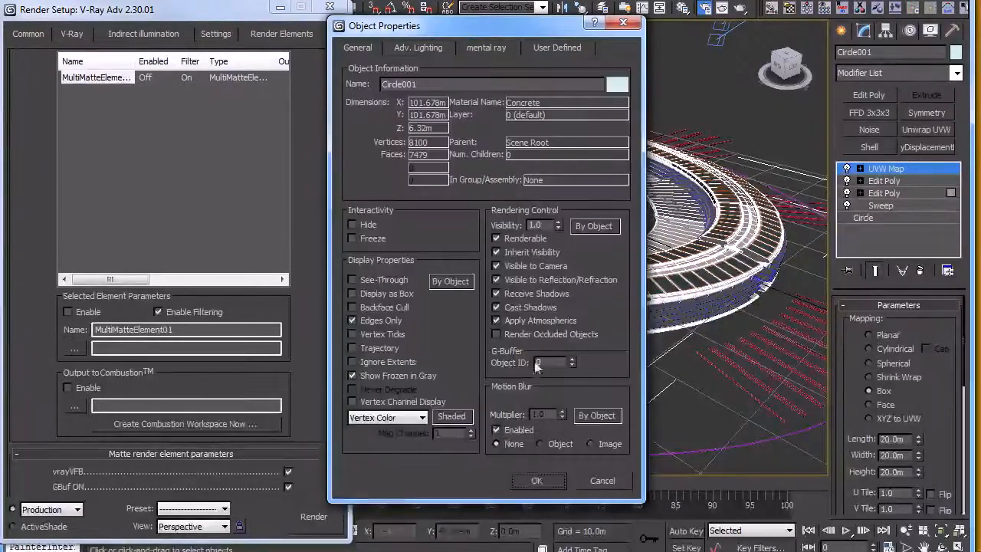
double_click(539, 362)
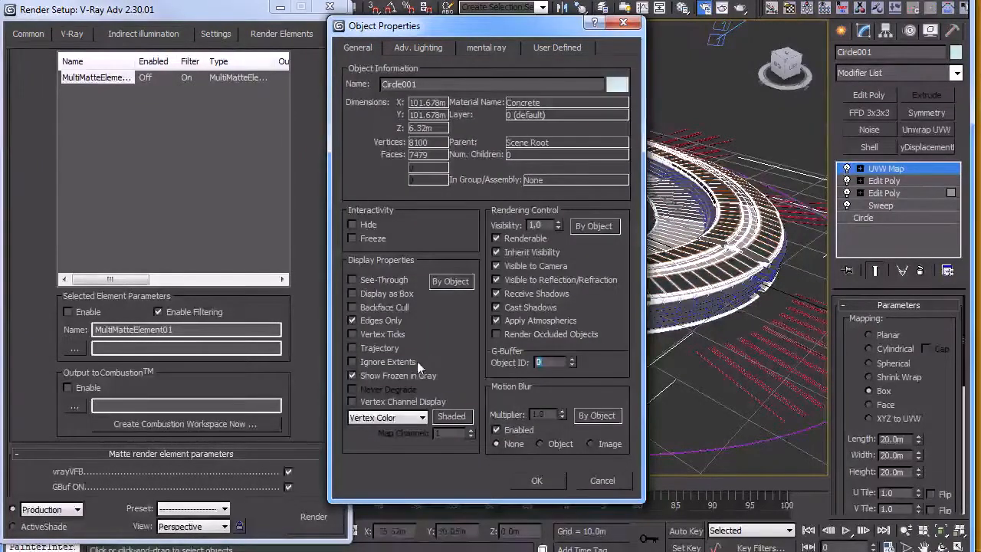
text(2)
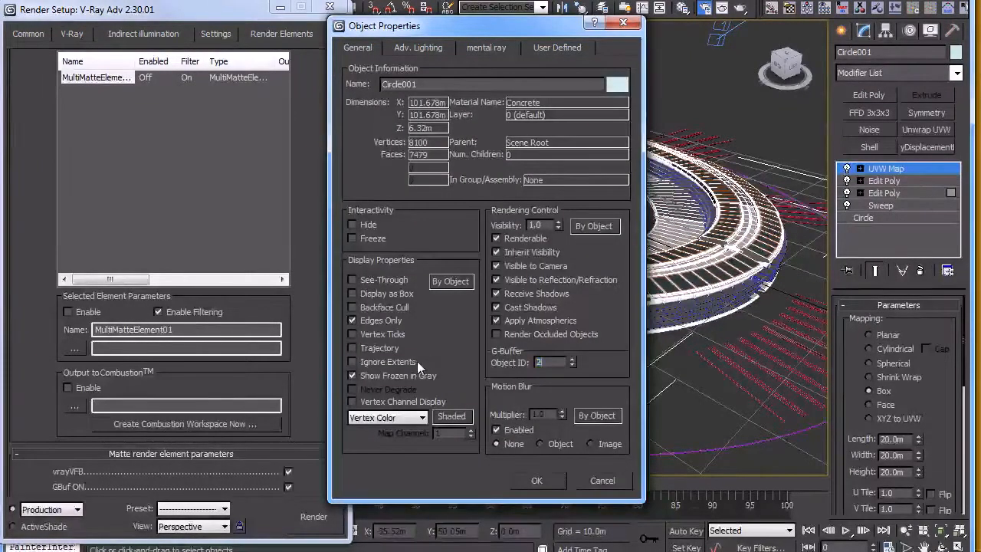
click(519, 476)
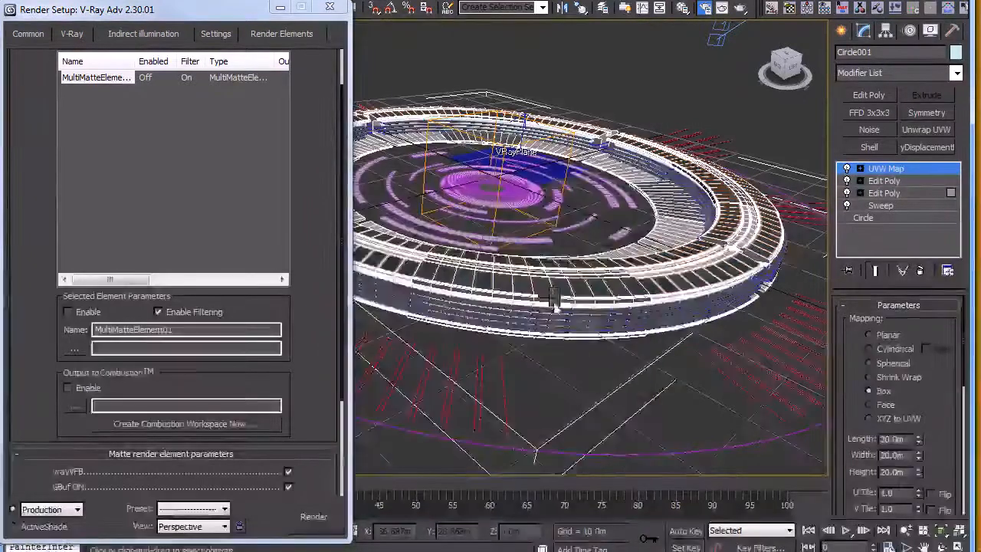
right_click(553, 299)
click(590, 256)
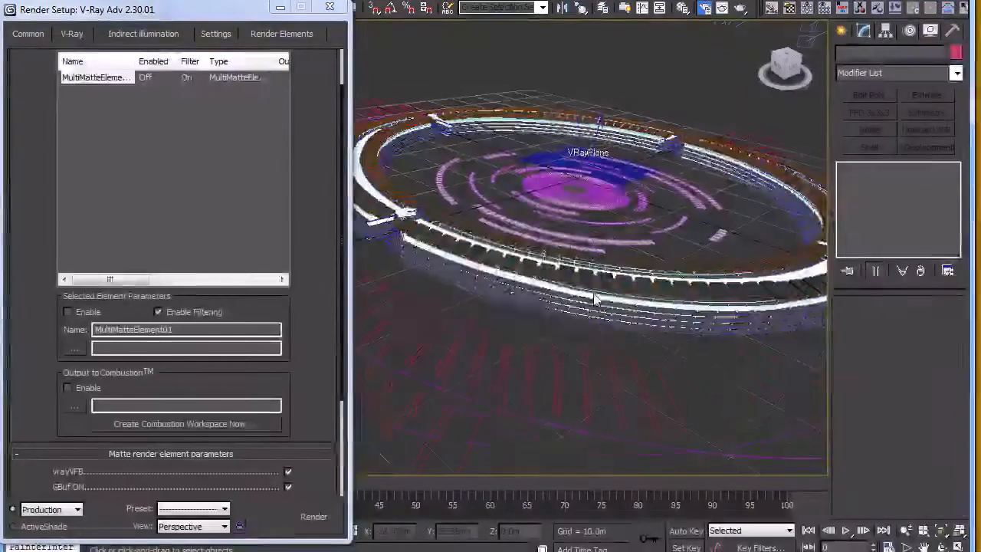
Examine the remaining parts of the ring building up close, including the floors Circle002 and the white facade object Object007
scroll(596, 307, up, 4)
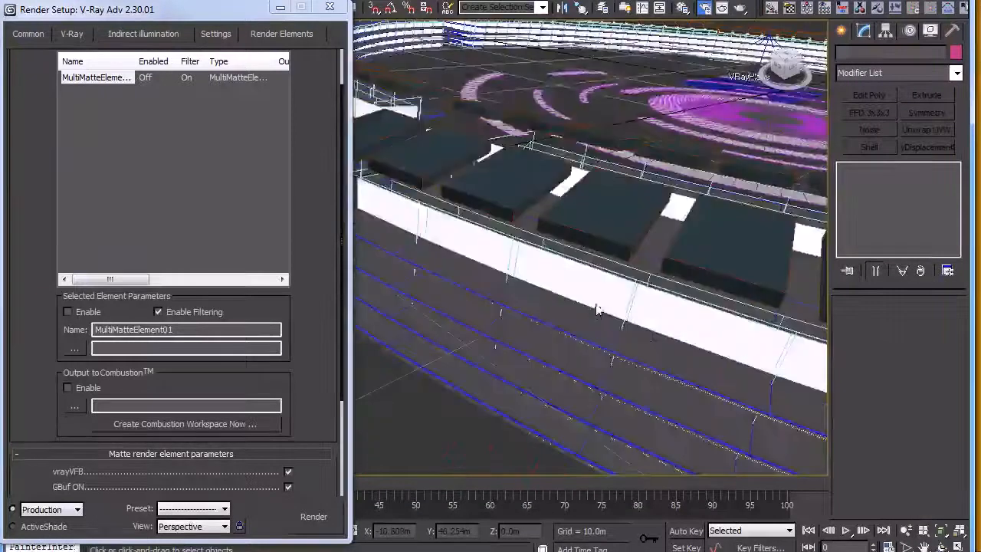
scroll(596, 308, down, 4)
mouse_move(600, 315)
alt+middle_down()
mouse_move(506, 305)
mouse_move(585, 328)
mouse_move(571, 374)
mouse_move(593, 317)
alt+middle_up()
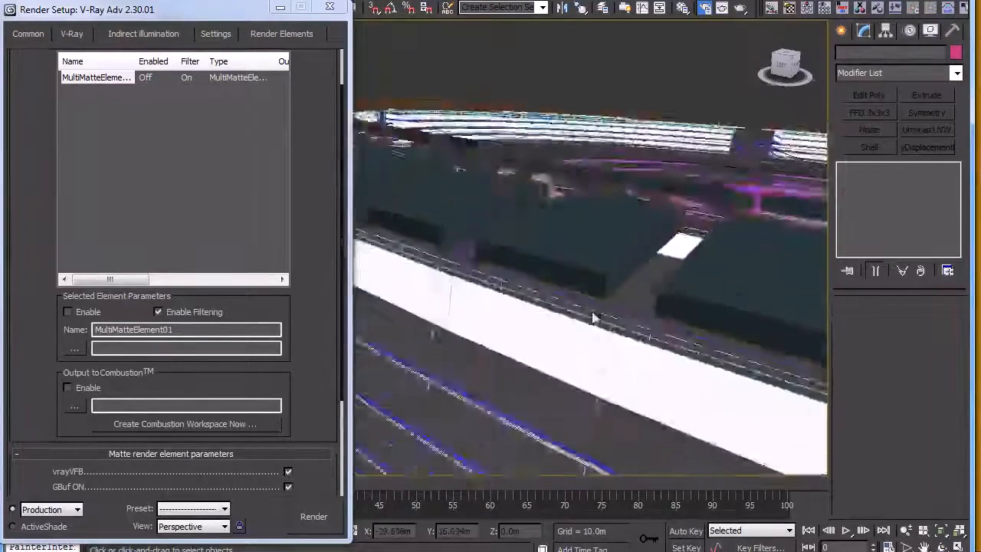
scroll(595, 318, down, 4)
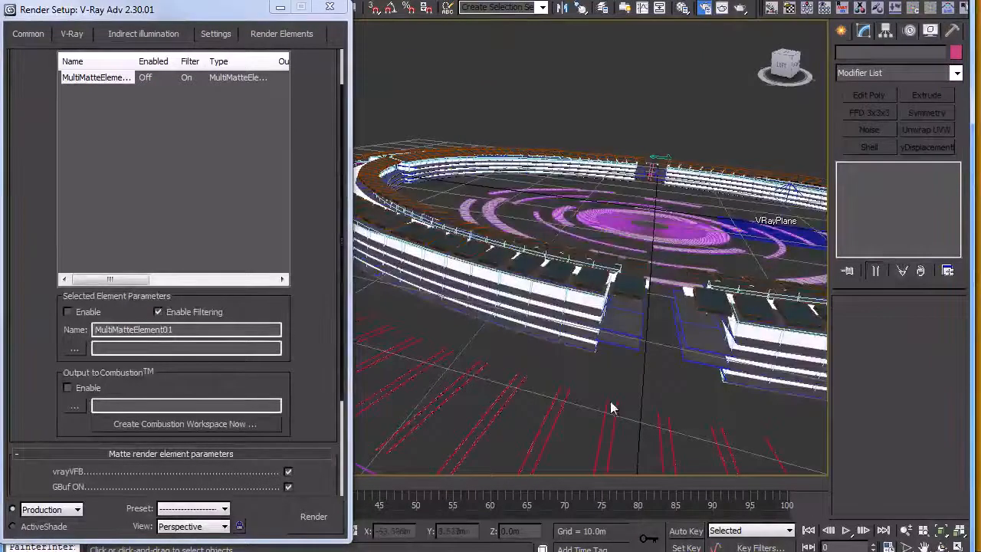
scroll(427, 402, down, 3)
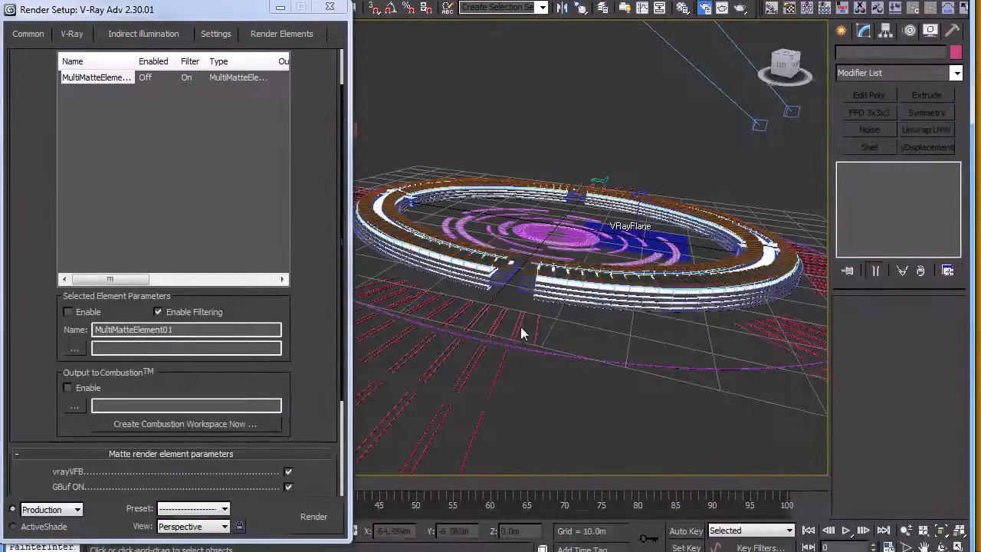
click(578, 293)
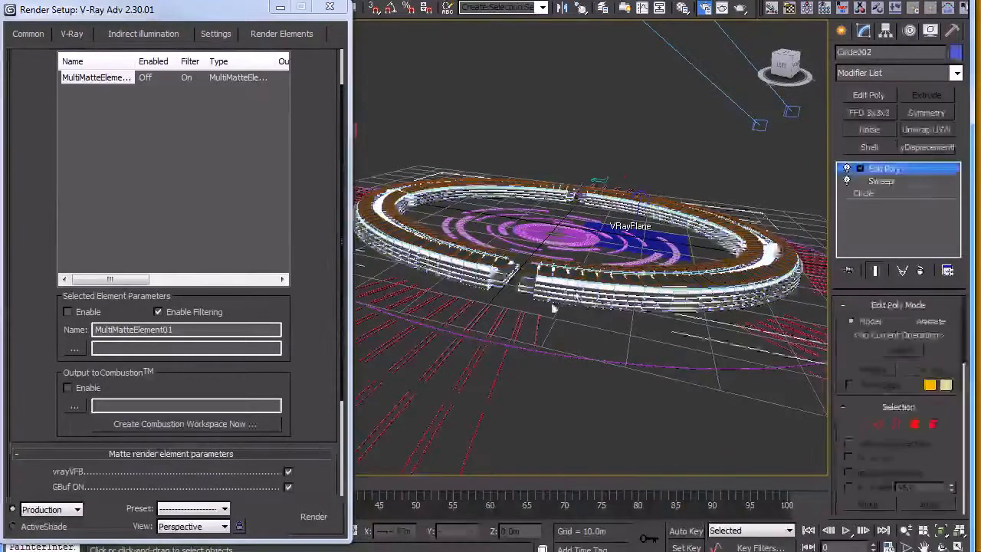
scroll(550, 308, up, 4)
click(554, 309)
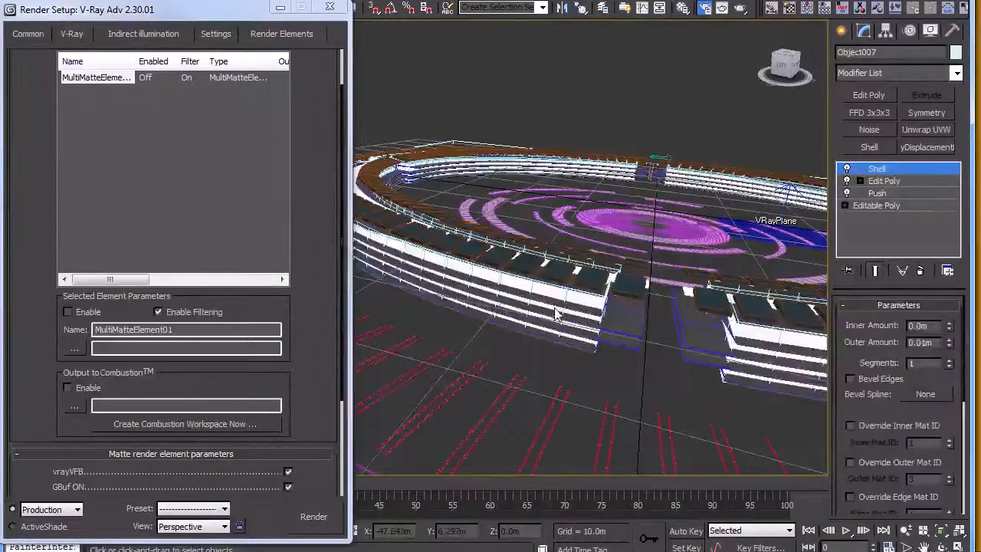
click(557, 311)
middle_drag(632, 220, 607, 256)
click(607, 256)
Select the circular courtyard paving strips Circle007 together with the roof panels and set their G-Buffer object ID to 2
click(606, 278)
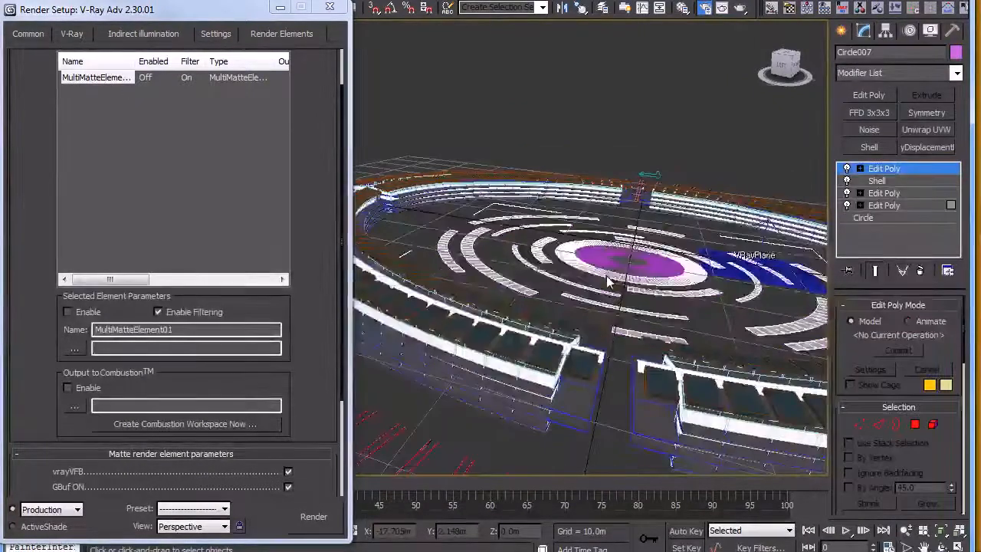
scroll(608, 281, down, 4)
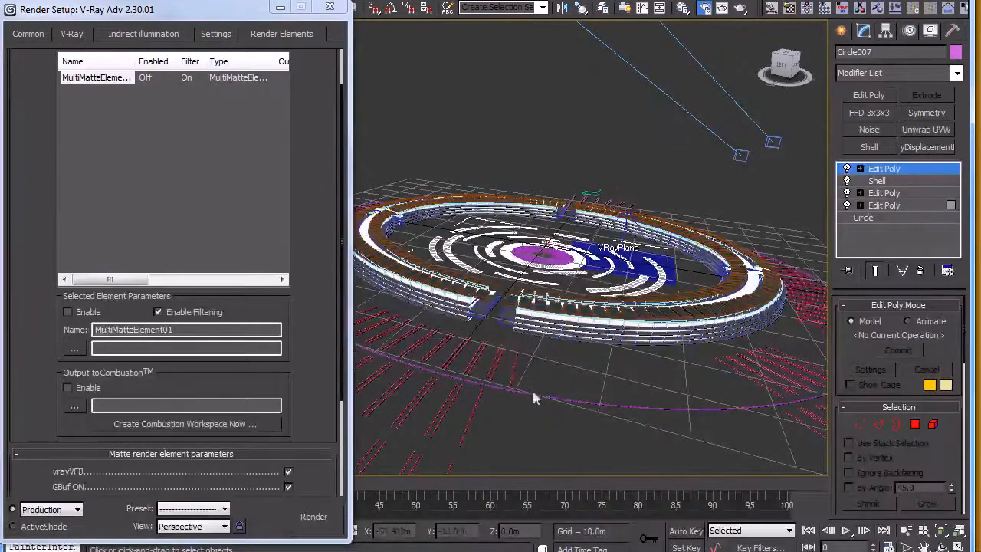
ctrl+click(510, 305)
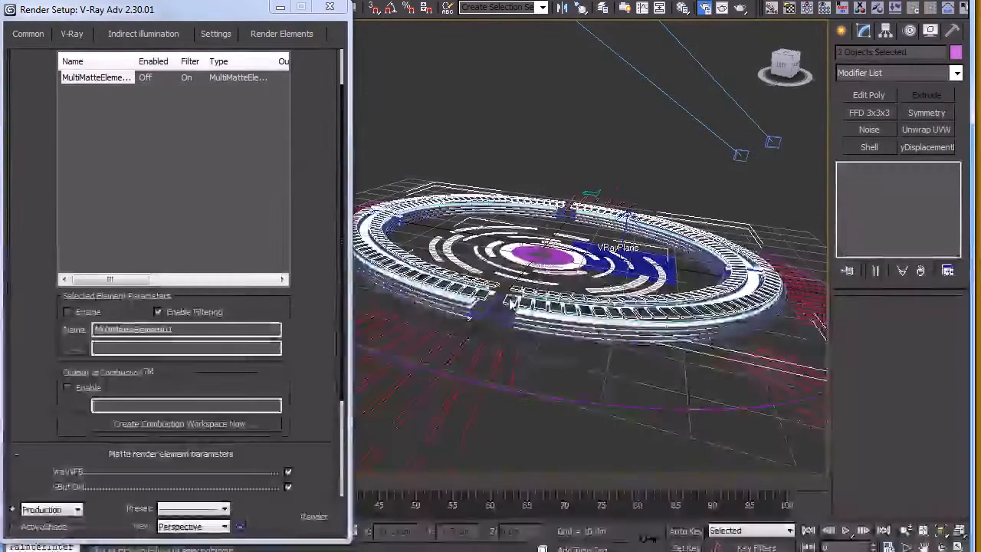
alt+middle_drag(510, 305, 487, 387)
right_click(487, 387)
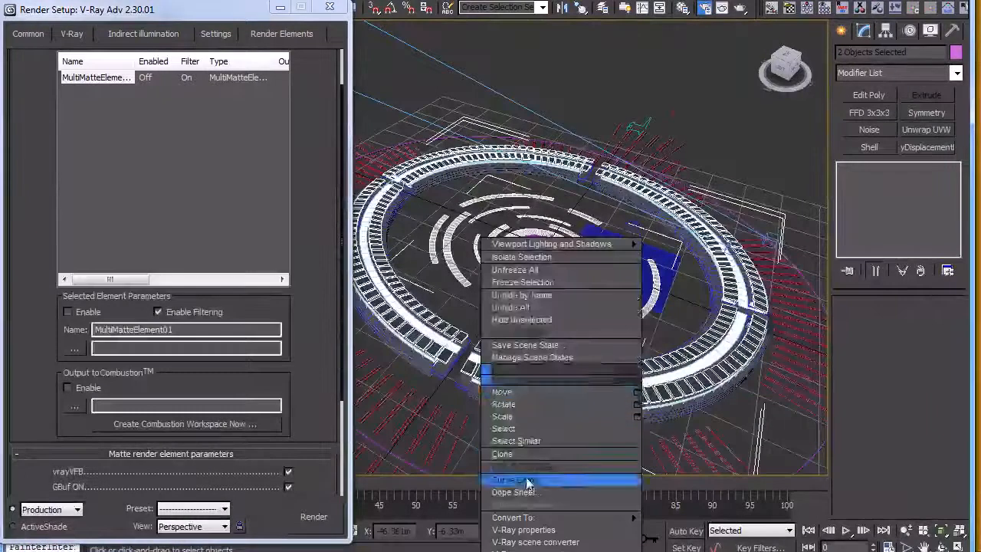
click(525, 479)
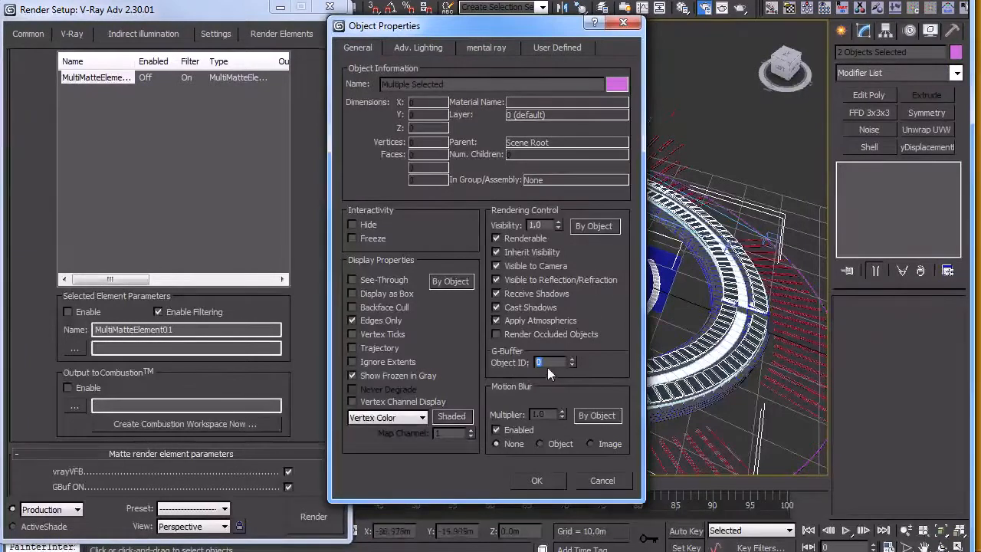
click(536, 480)
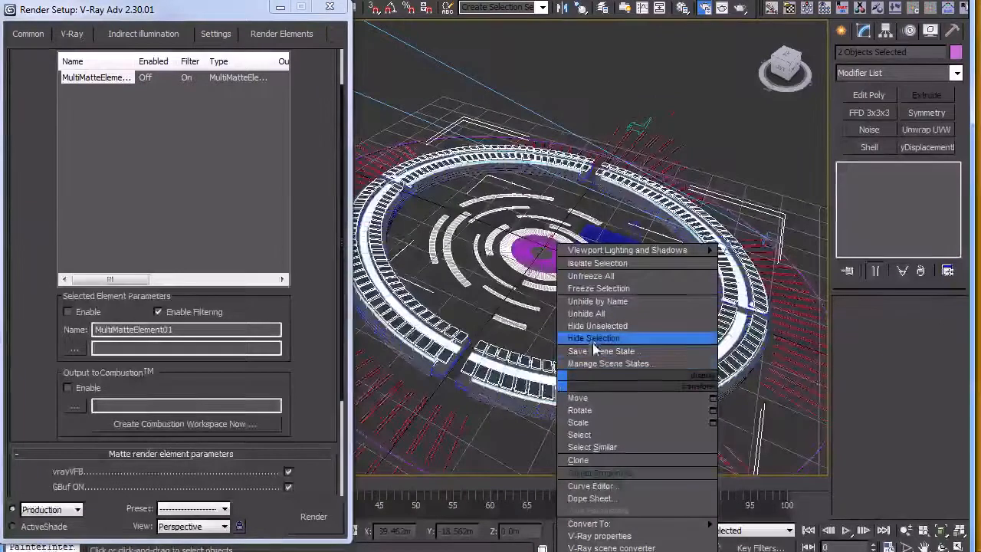
Check the G-Buffer object ID of the selected paving strips and roof panels and hide both objects
click(594, 338)
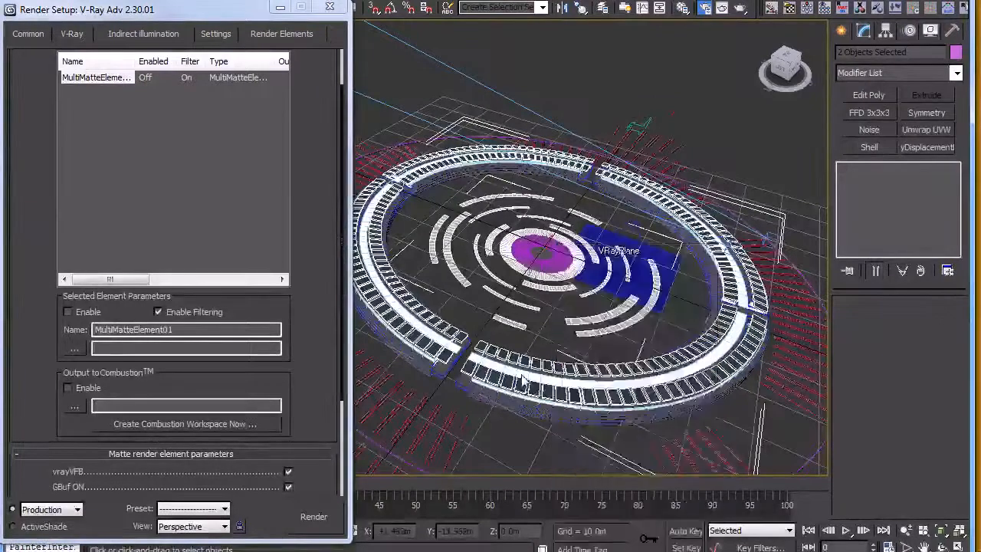
right_click(523, 370)
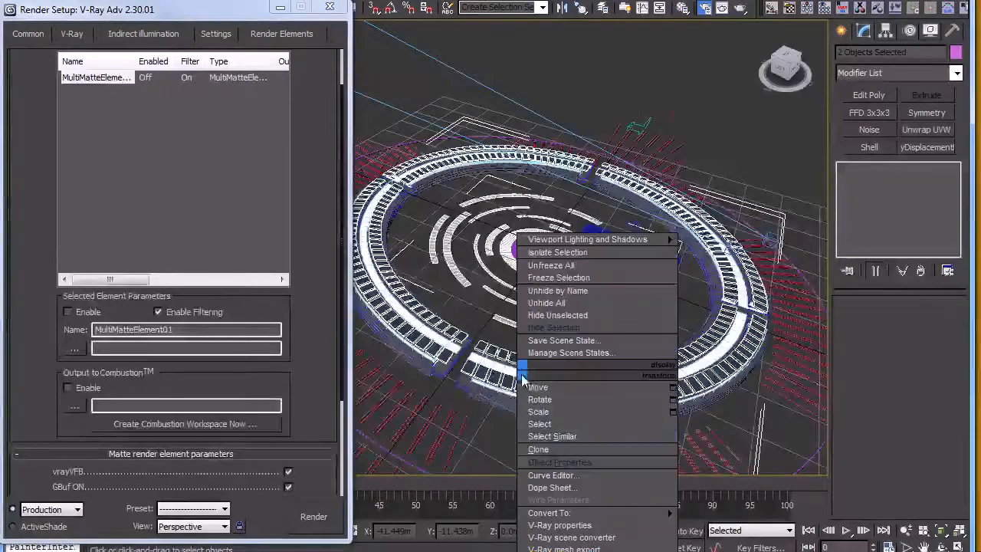
click(568, 463)
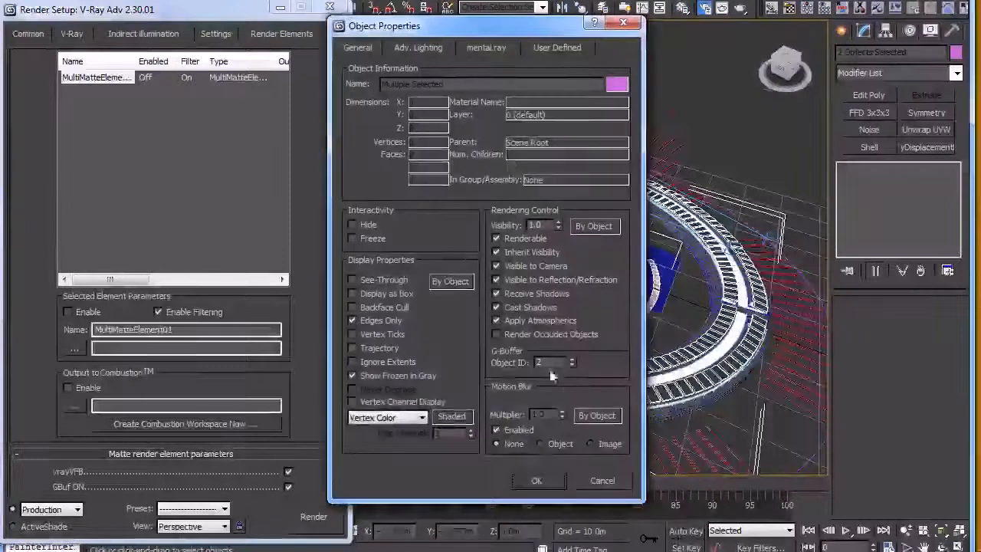
click(537, 479)
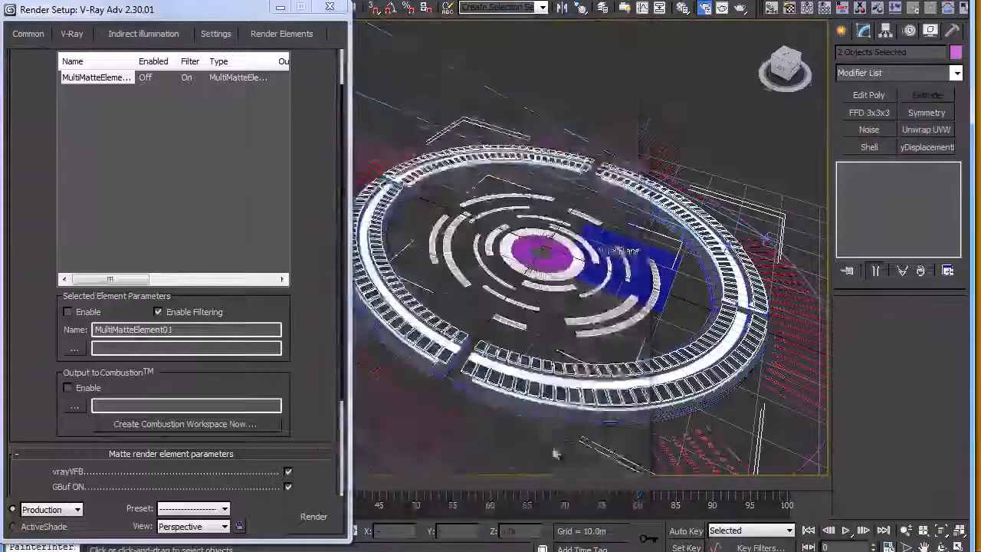
right_click(565, 394)
click(581, 348)
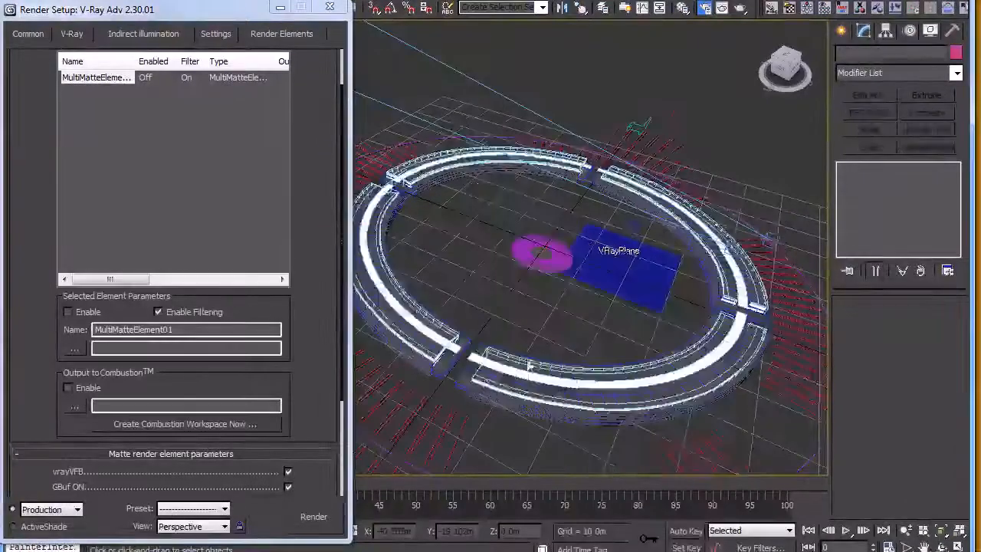
Hide the white strip Object003 that runs around the middle of the ring roof
scroll(481, 391, up, 5)
middle_drag(476, 370, 498, 351)
click(499, 350)
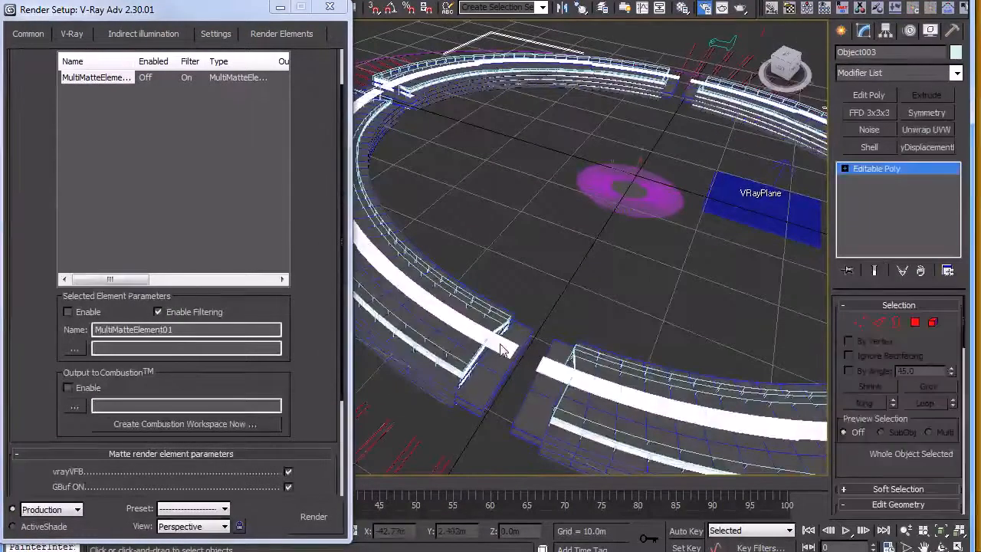
right_click(500, 349)
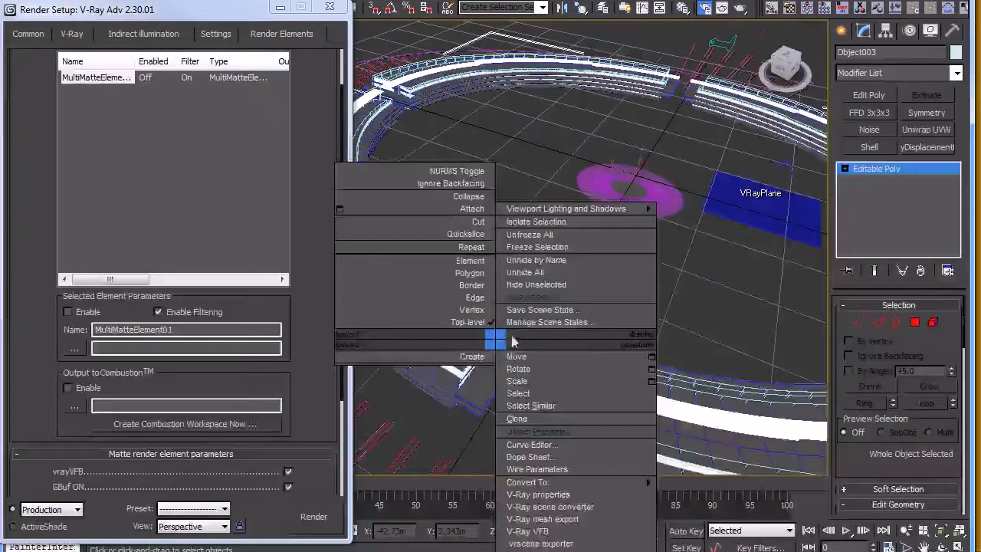
click(527, 303)
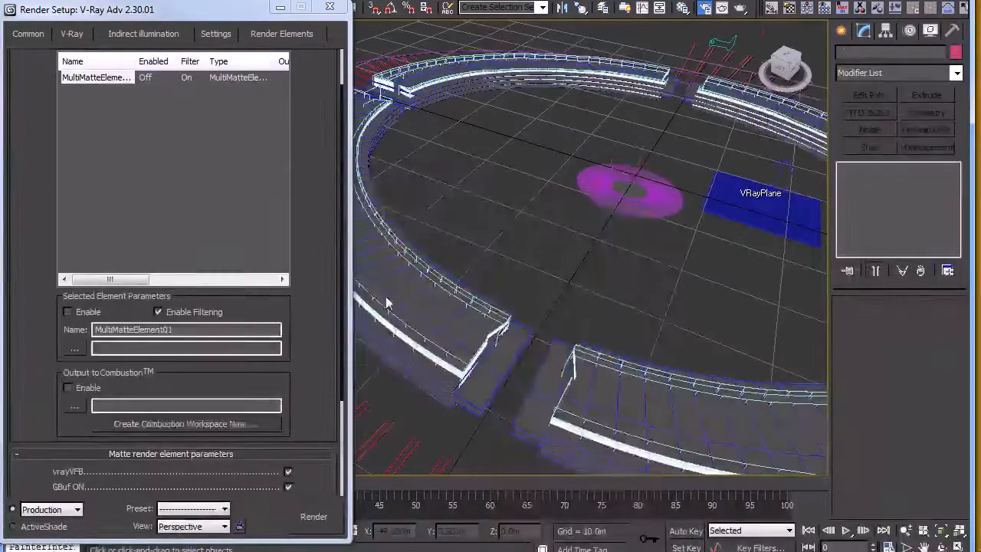
Add a VRaySelfIllumination render element to the render elements list
scroll(26, 153, up, 2)
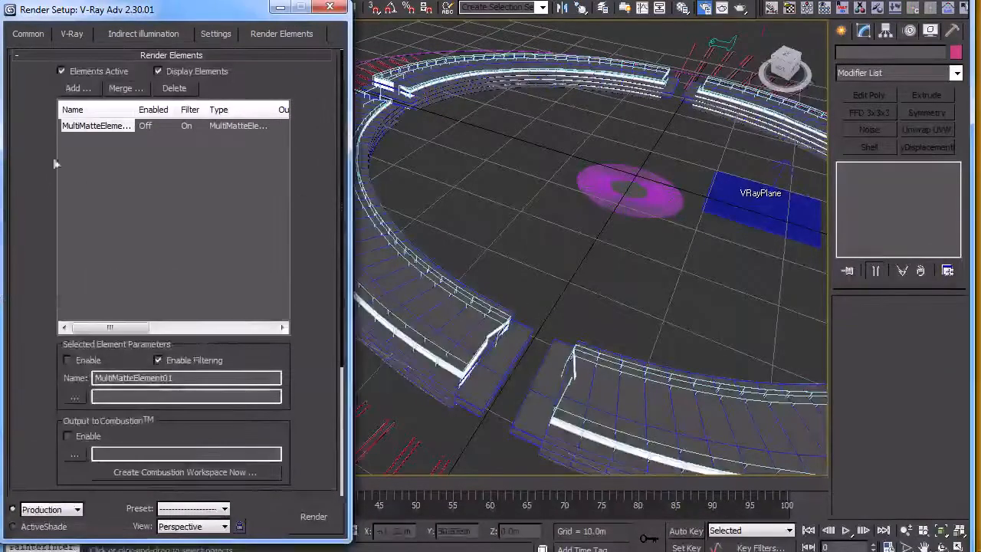
click(75, 88)
drag(268, 201, 267, 364)
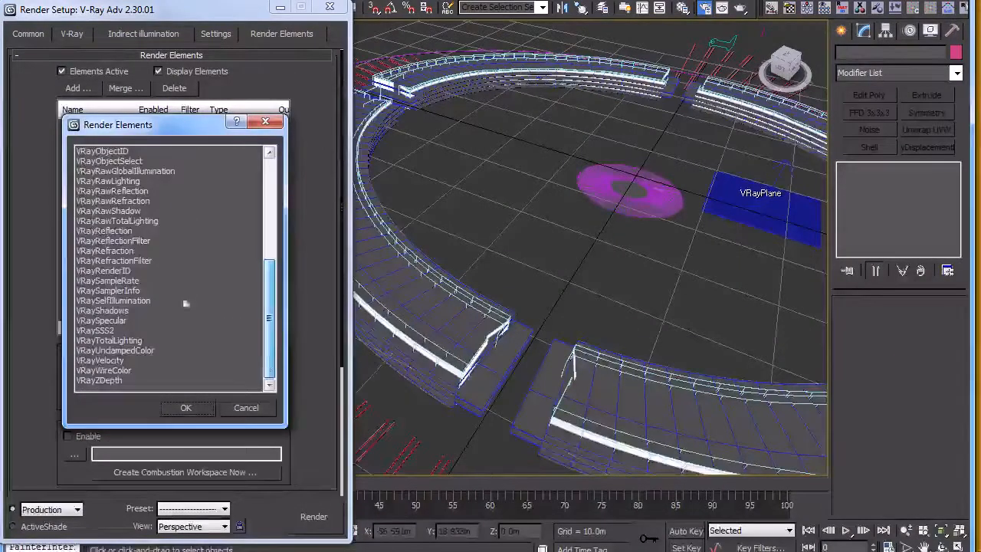
click(114, 301)
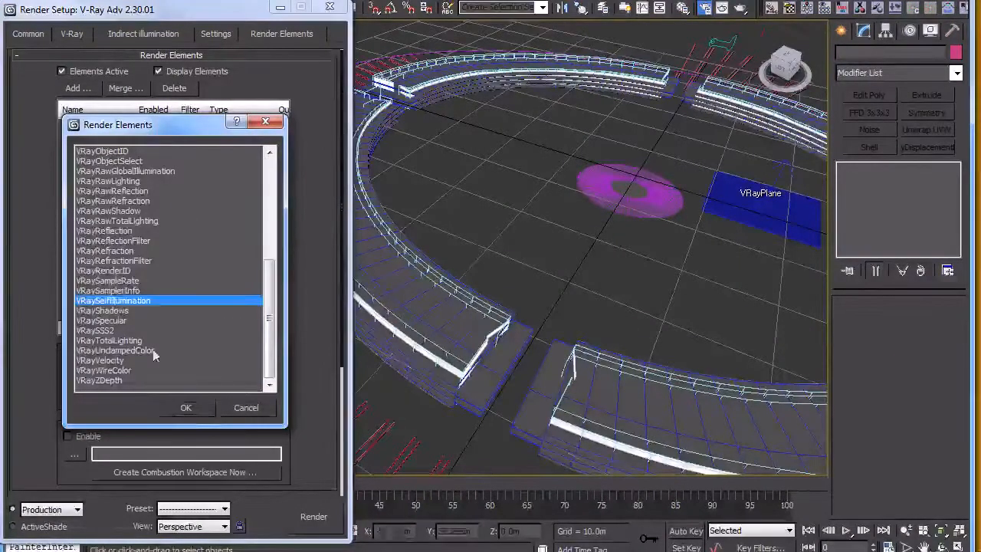
click(185, 407)
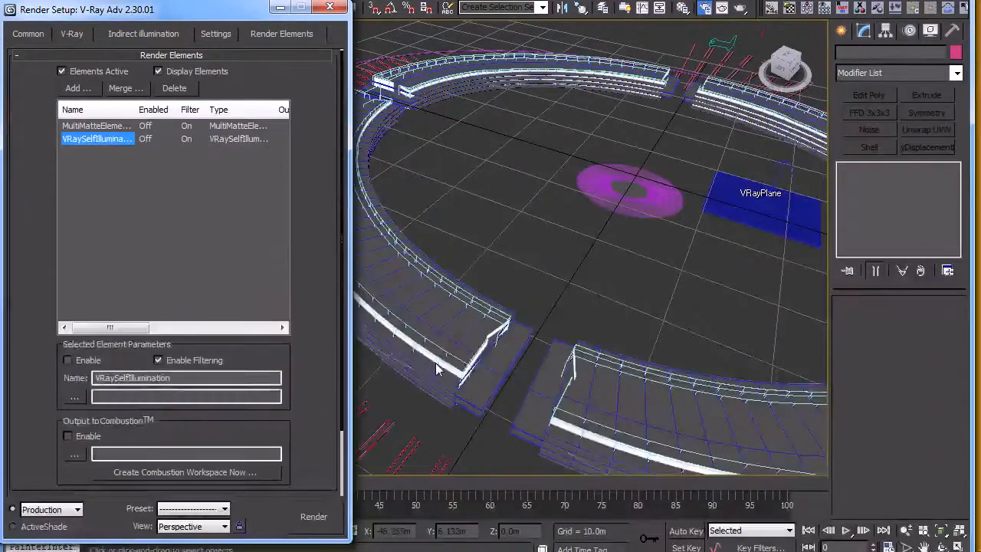
Select the three glass objects along the ring building's terrace edges, set their G-Buffer object ID to 4, and hide them
click(460, 371)
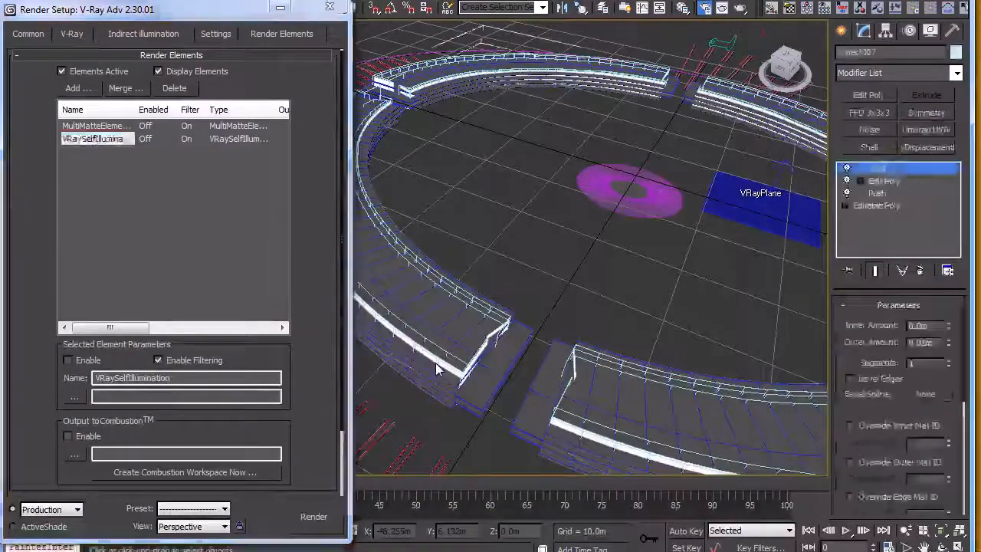
ctrl+click(483, 314)
ctrl+click(576, 427)
alt+middle_drag(562, 355, 531, 312)
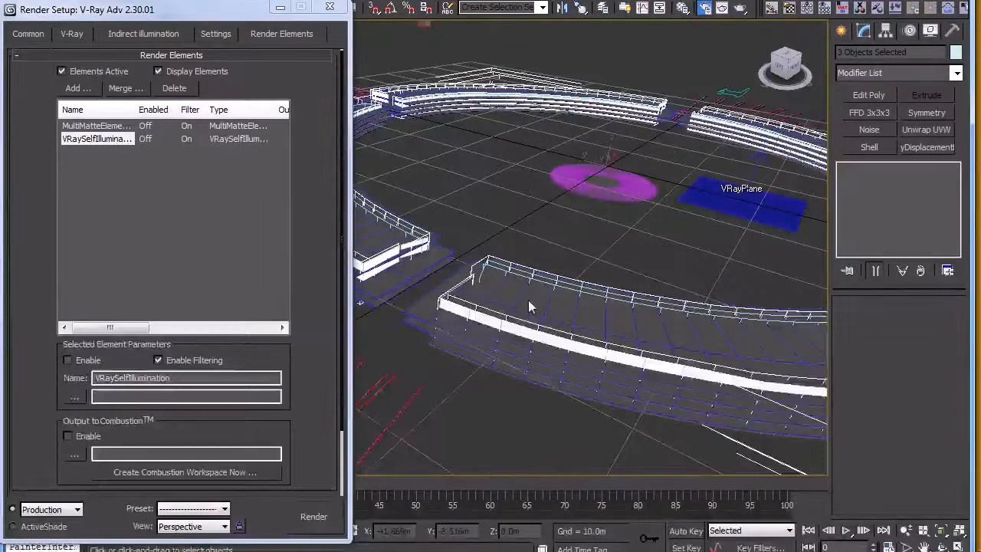
right_click(485, 307)
click(527, 395)
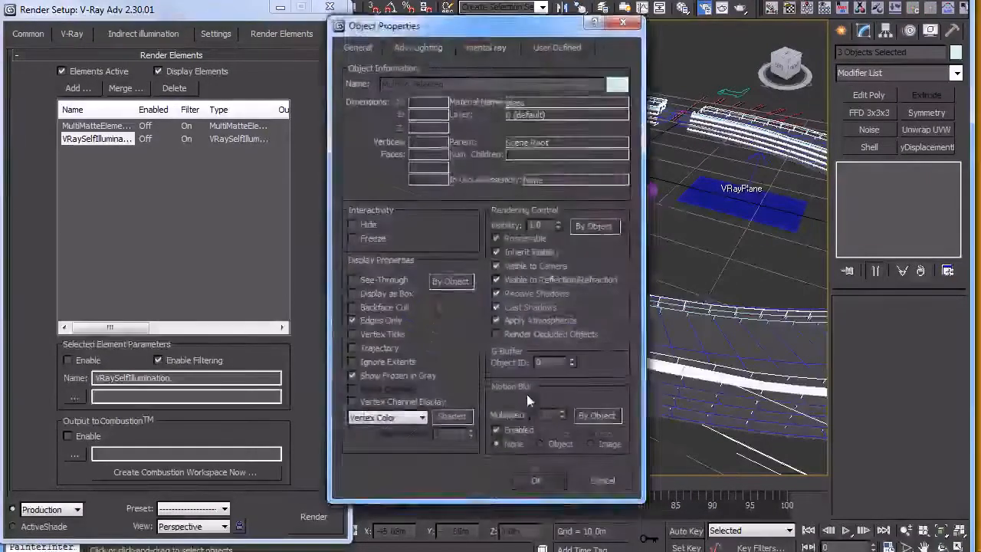
text(4)
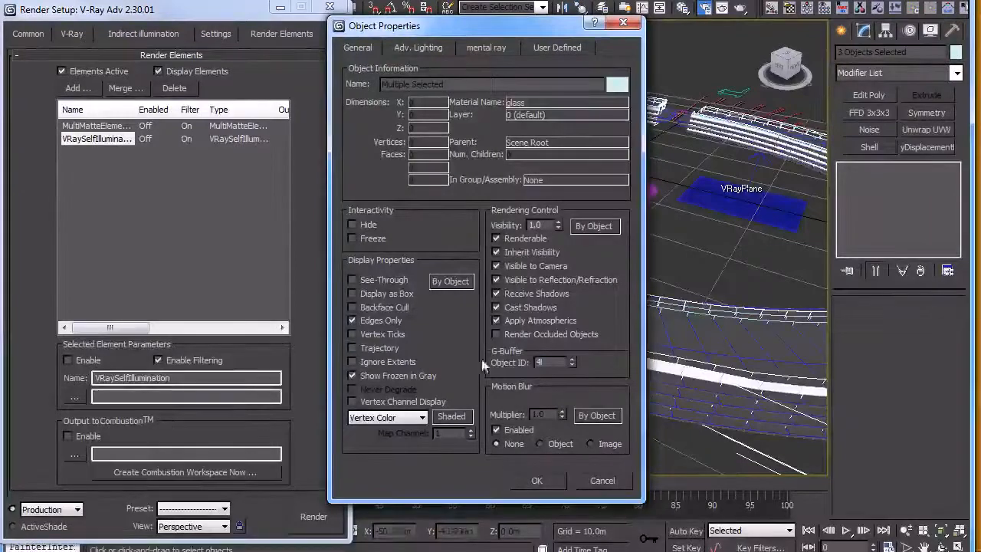
click(536, 481)
right_click(601, 350)
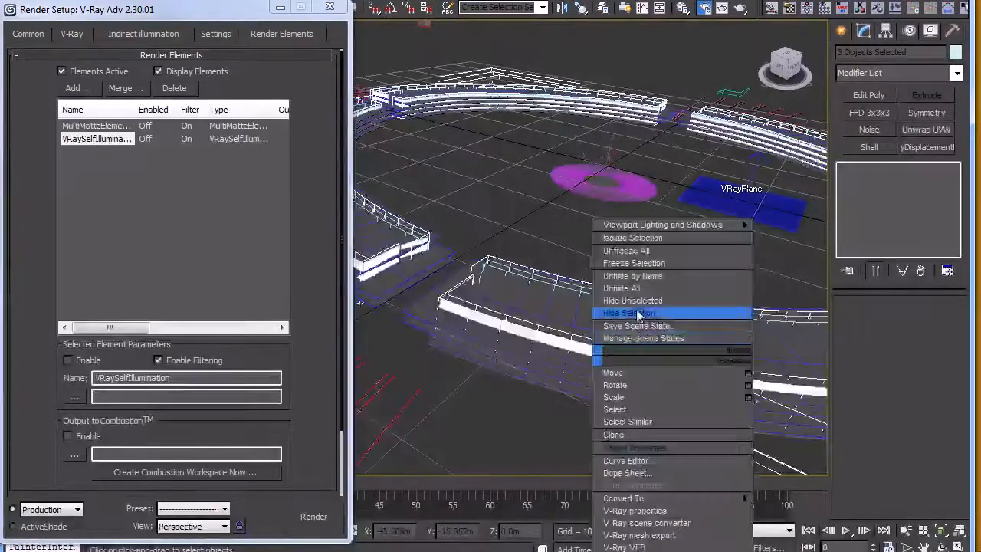
click(637, 314)
Add a second MultiMatteElement to the render elements list
click(78, 88)
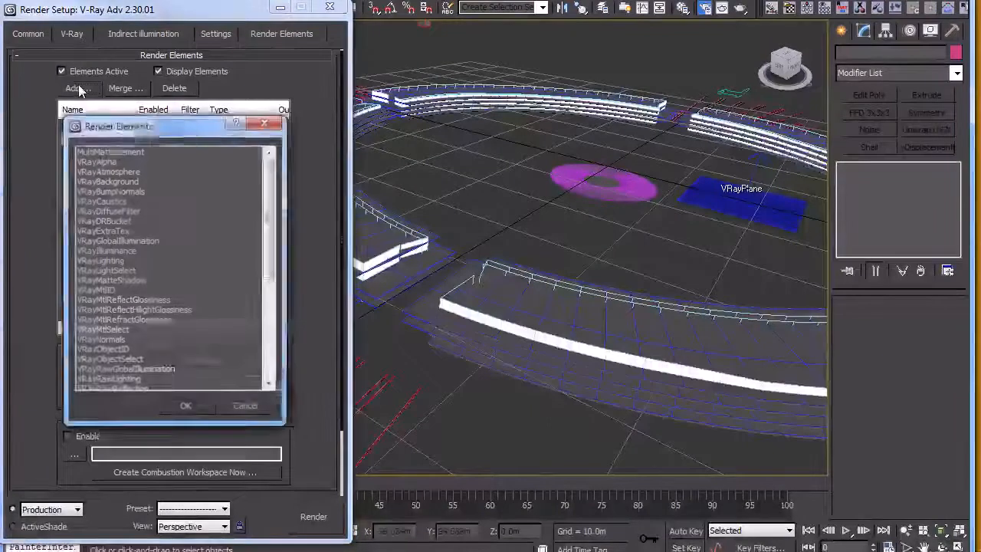
click(117, 152)
double_click(117, 154)
drag(314, 423, 286, 321)
click(239, 280)
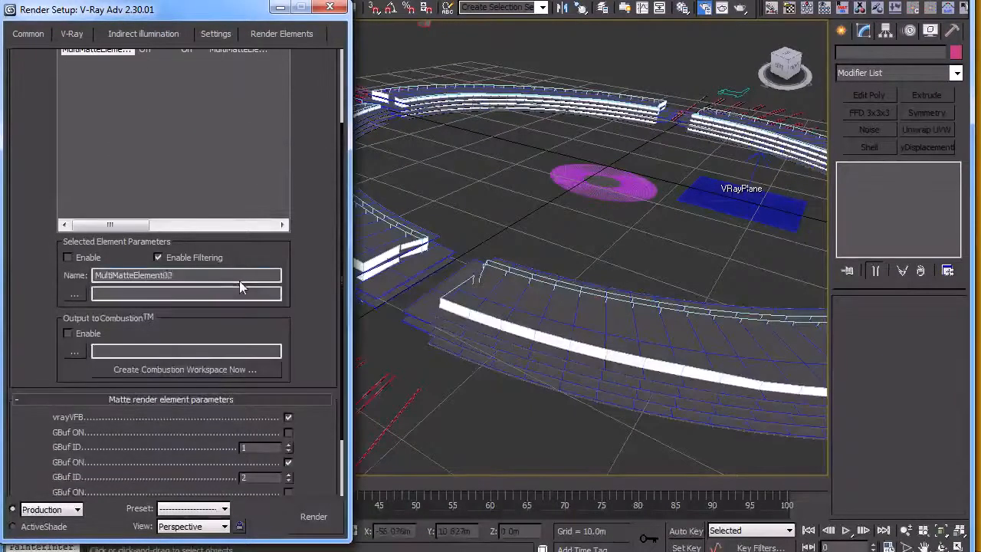
Set the new multi-matte element's three GBuf IDs to 4, 5 and 6 and have all three GBuf channels switched on
scroll(318, 345, down, 3)
drag(268, 391, 147, 393)
text(4)
drag(258, 423, 130, 421)
text(5)
text(6)
click(288, 436)
scroll(286, 398, down, 1)
click(287, 371)
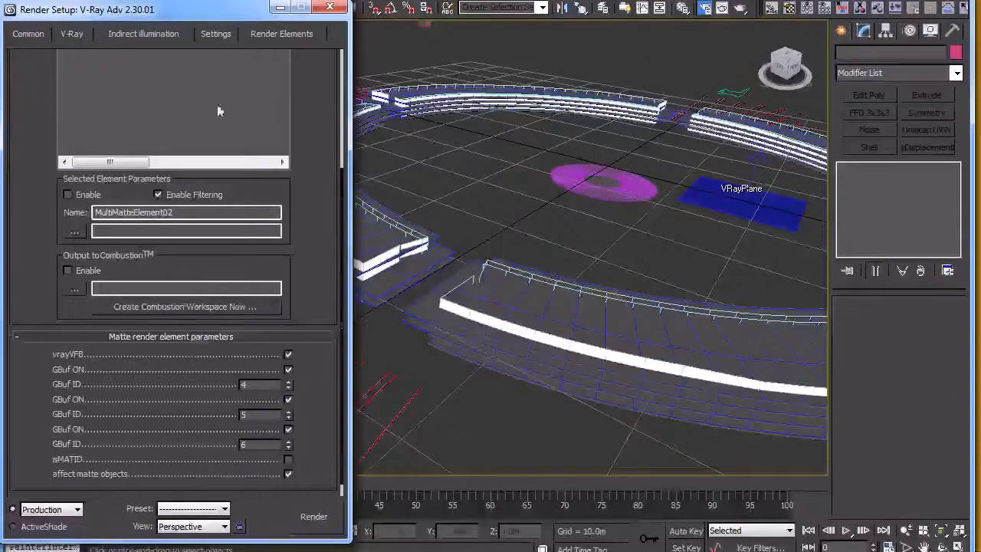
drag(329, 92, 335, 276)
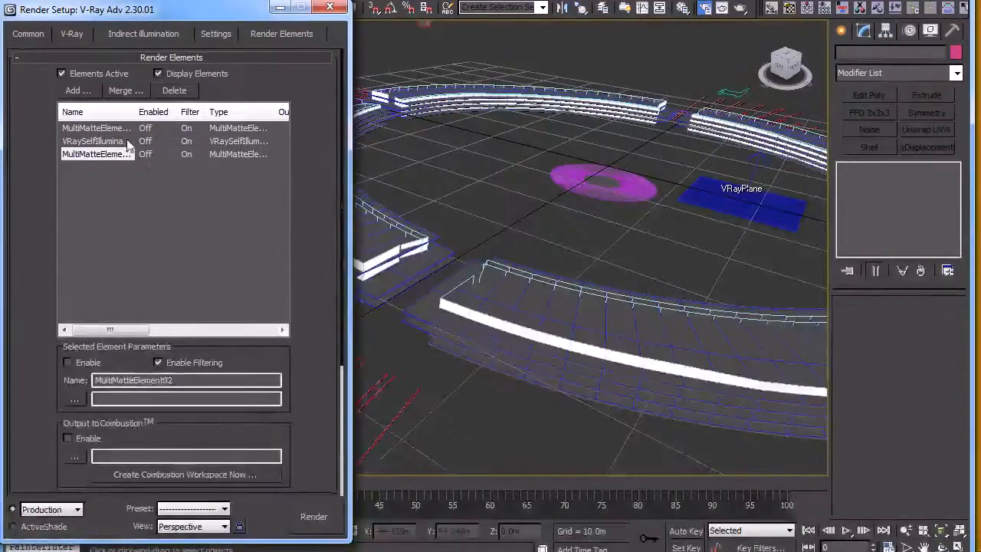